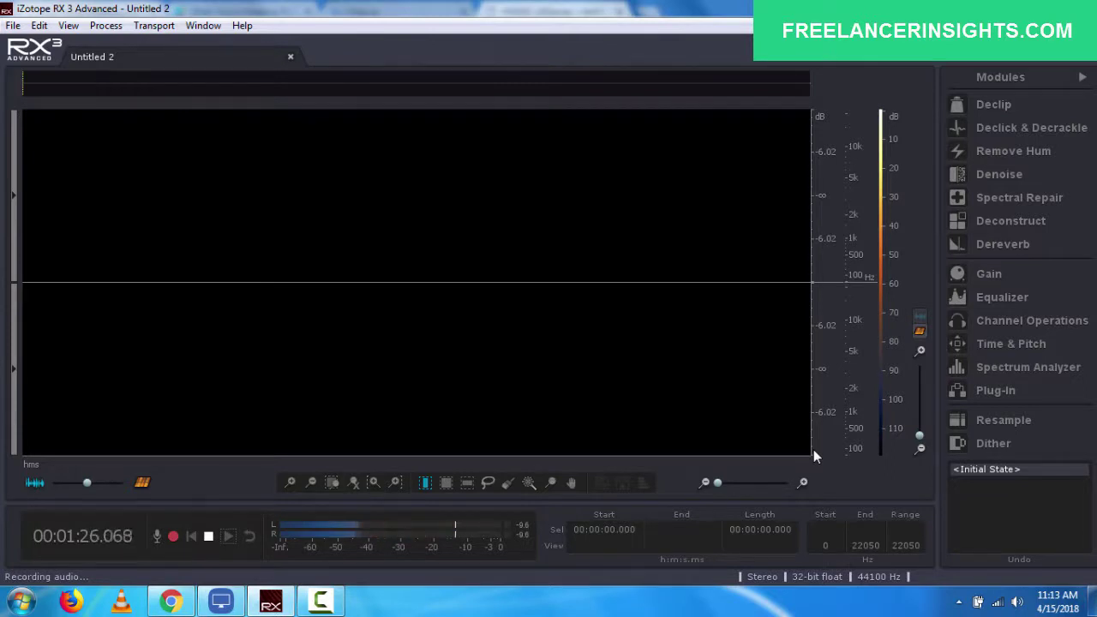
Switch from iZotope RX 3 Advanced to Chrome, which shows the AISense homepage.
{"action": "left_click", "coordinate": [170, 602]}
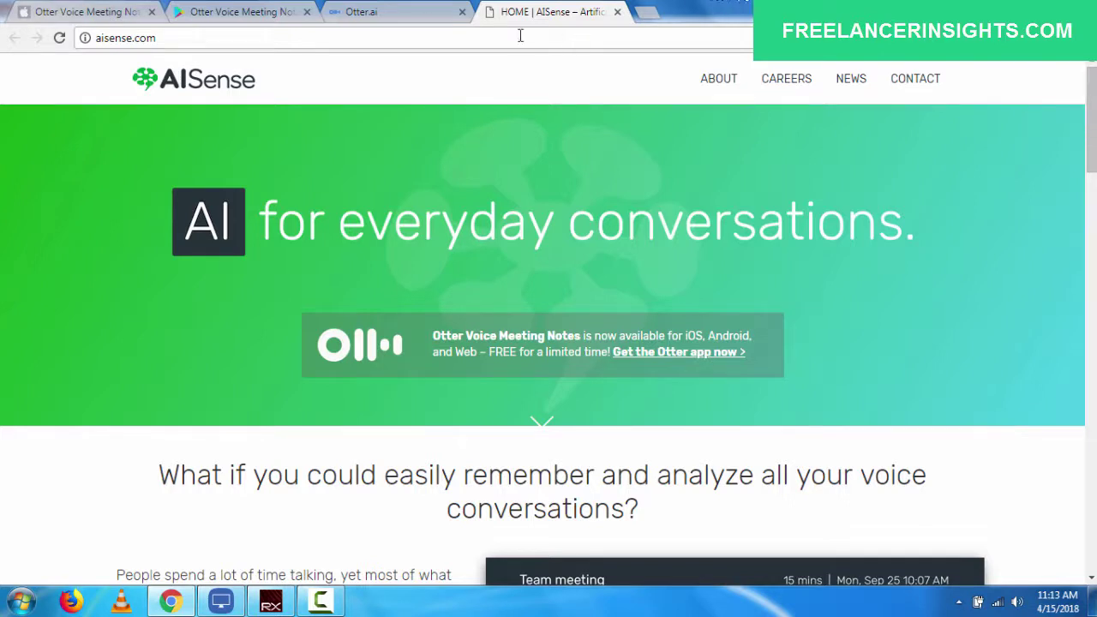
Bring the Otter.ai tab with the otter.ai/login page to the front.
{"action": "left_click", "coordinate": [418, 9]}
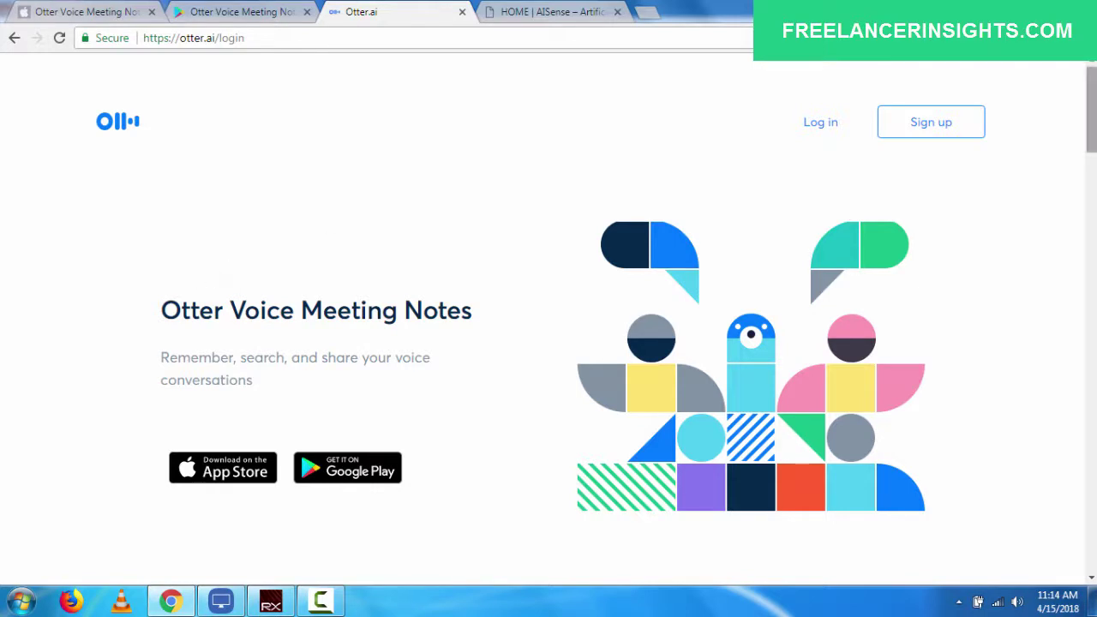
{"action": "scroll", "coordinate": [548, 317], "scroll_direction": "down", "scroll_amount": 5}
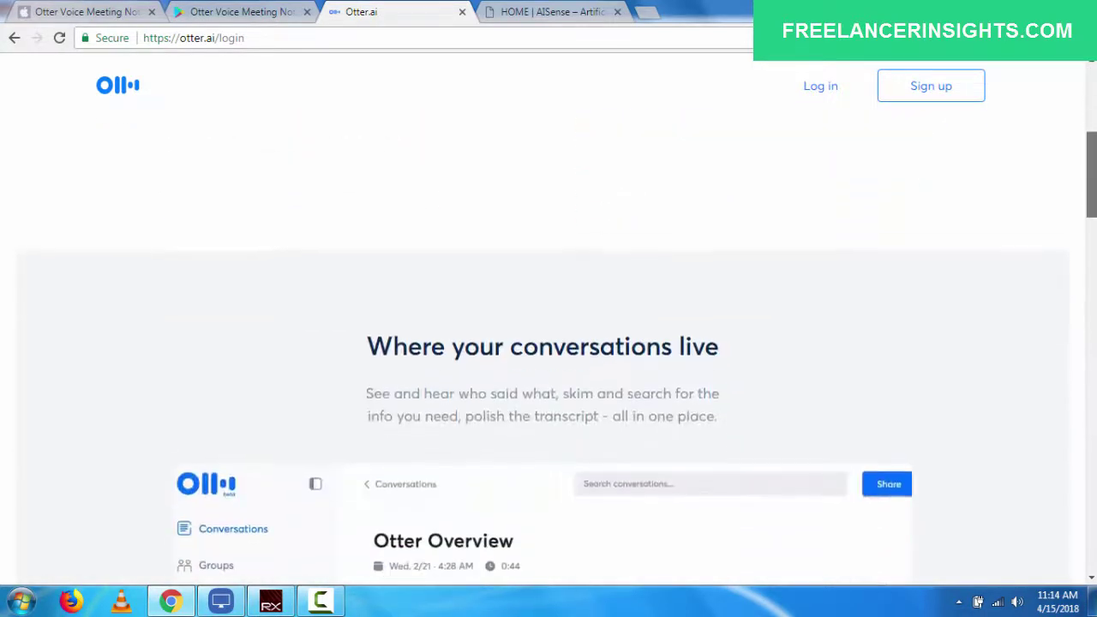
{"action": "scroll", "coordinate": [548, 343], "scroll_direction": "down", "scroll_amount": 3}
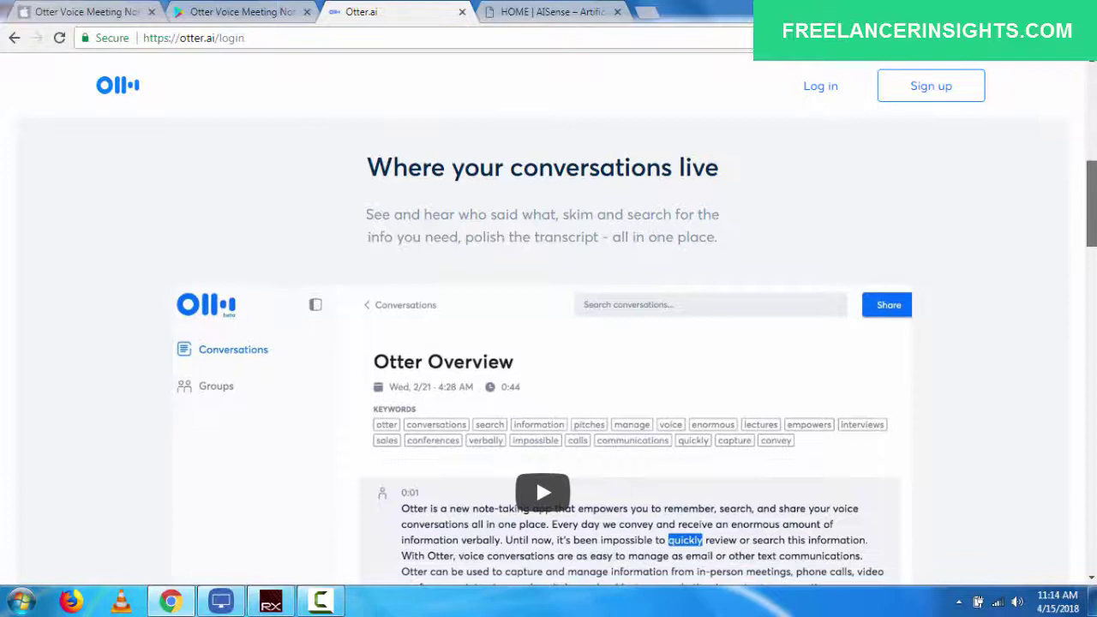
{"action": "scroll", "coordinate": [548, 343], "scroll_direction": "down", "scroll_amount": 1}
{"action": "scroll", "coordinate": [548, 343], "scroll_direction": "up", "scroll_amount": 1}
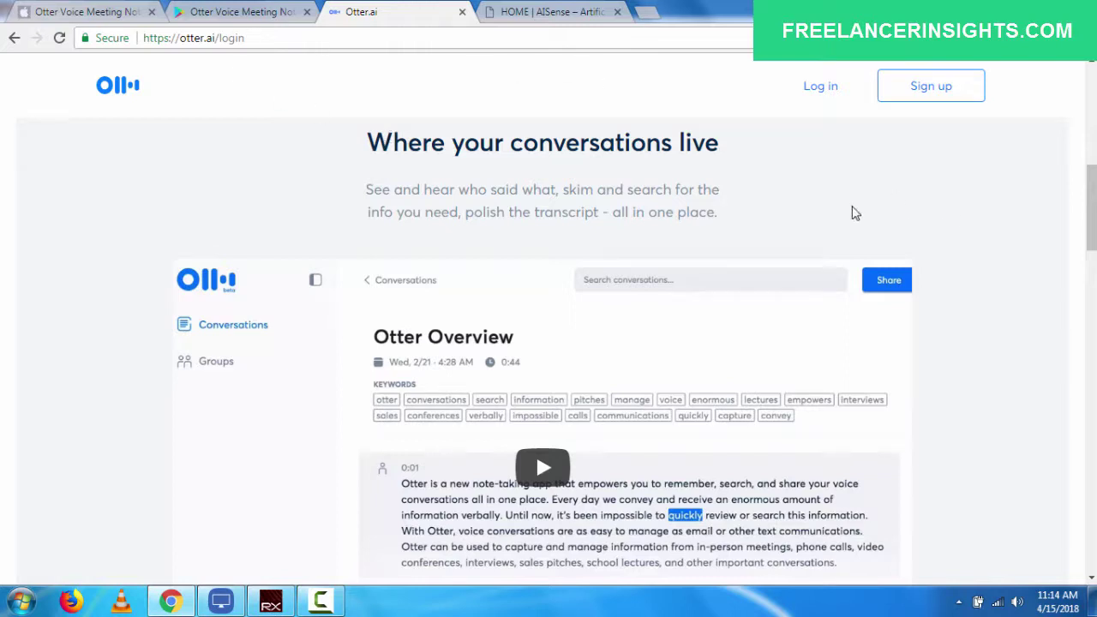
{"action": "left_click_drag", "start_coordinate": [1091, 208], "coordinate": [1092, 109]}
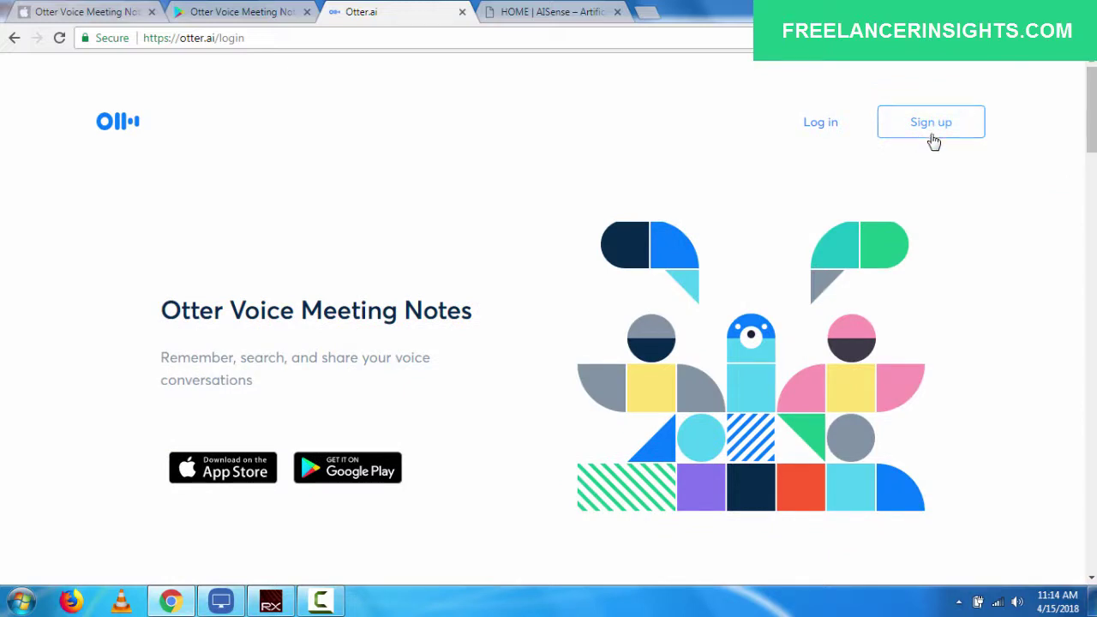
Leave the sign-up form and log in to Otter.ai with the autofilled credentials.
{"action": "left_click", "coordinate": [950, 132]}
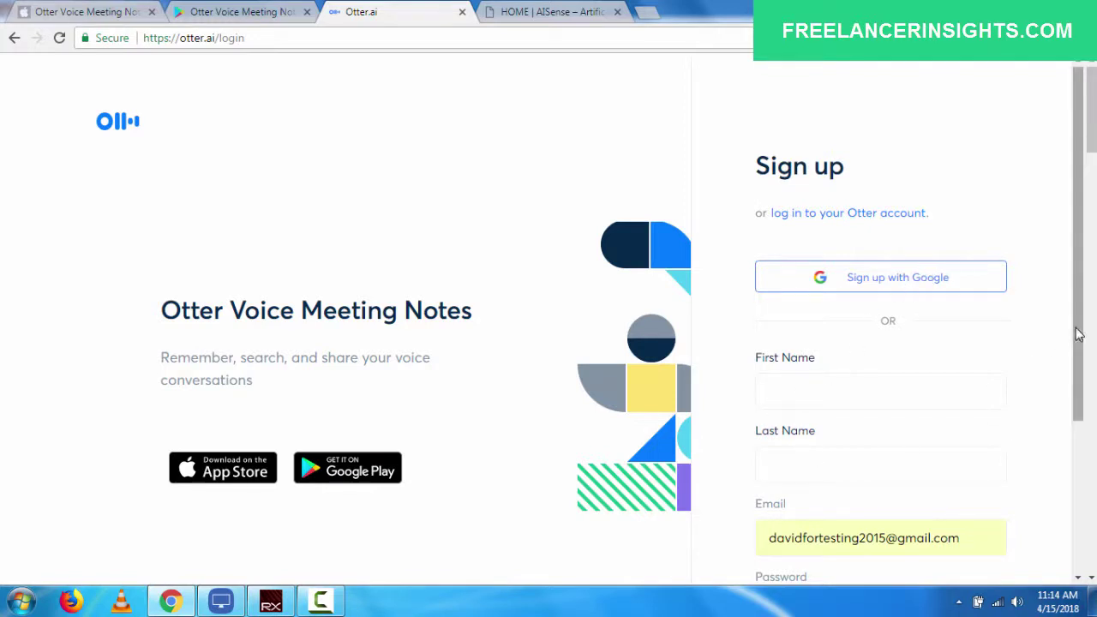
{"action": "right_click", "coordinate": [1078, 452]}
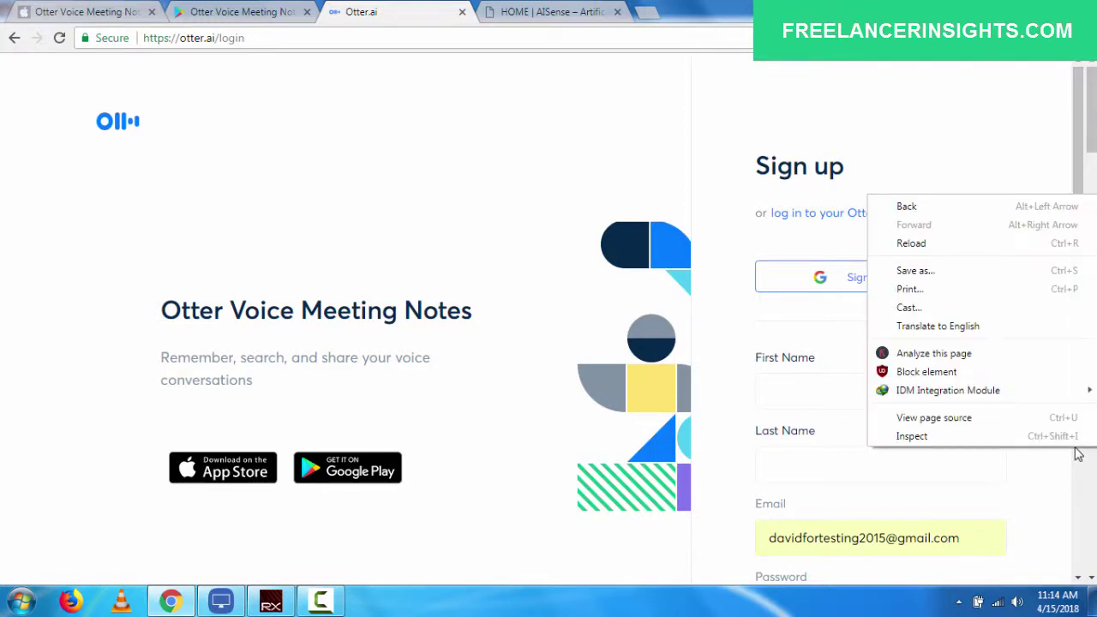
{"action": "left_click", "coordinate": [1072, 472]}
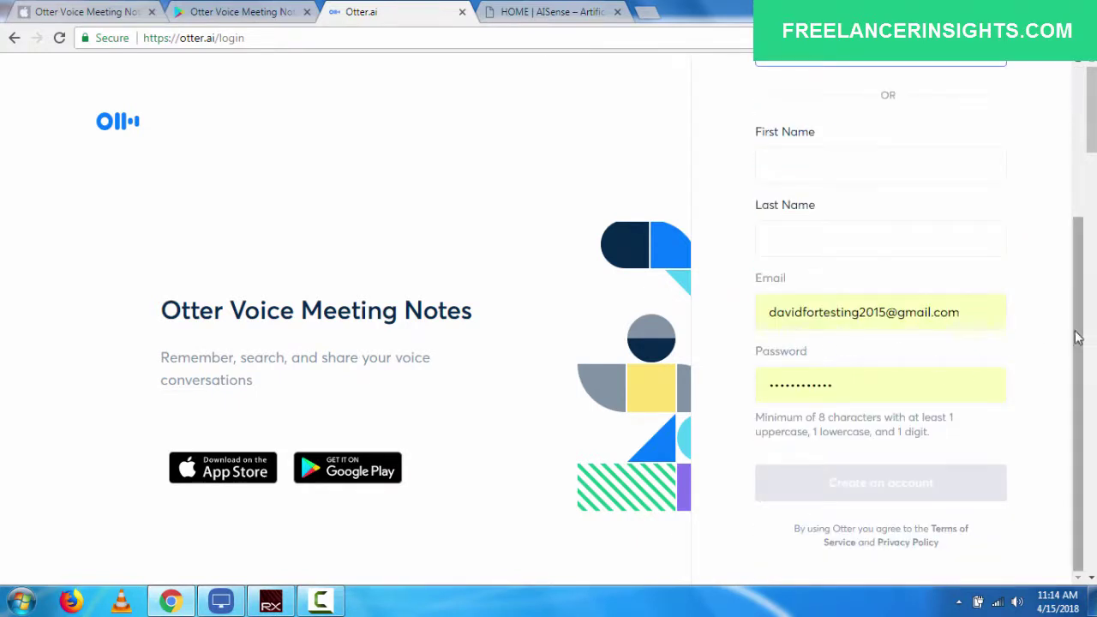
{"action": "left_click_drag", "start_coordinate": [1075, 335], "coordinate": [1049, 184]}
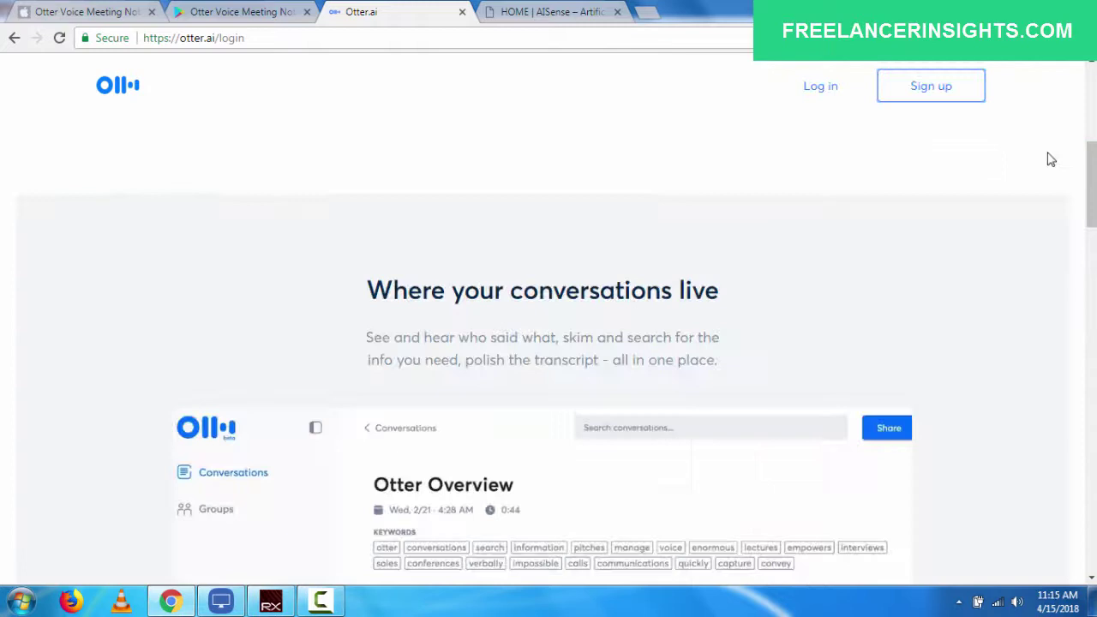
{"action": "left_click", "coordinate": [821, 89]}
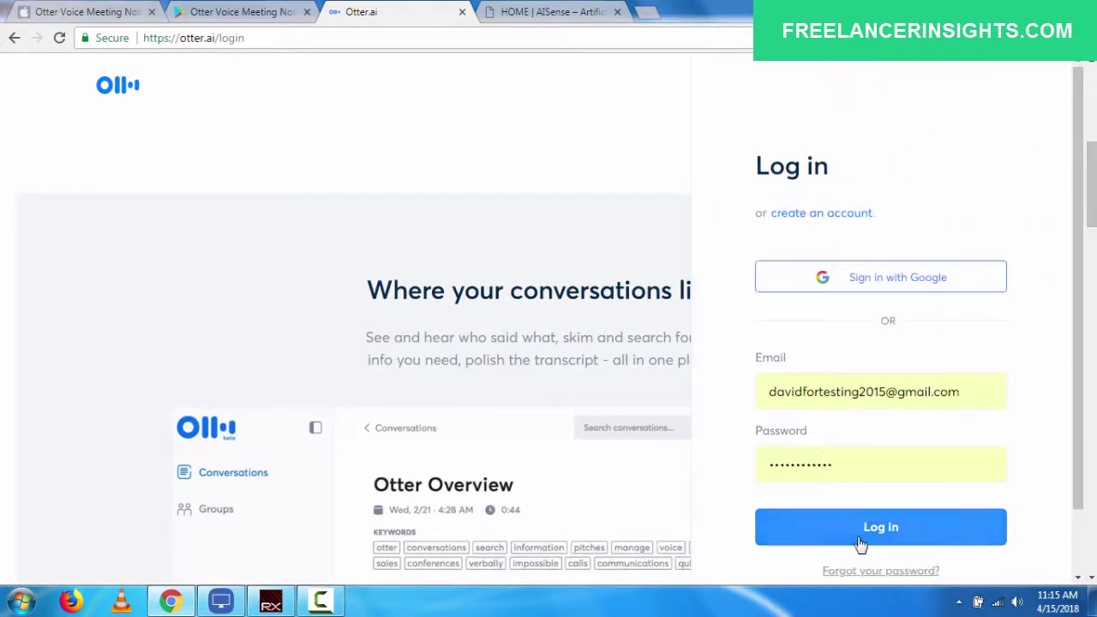
{"action": "left_click", "coordinate": [834, 531]}
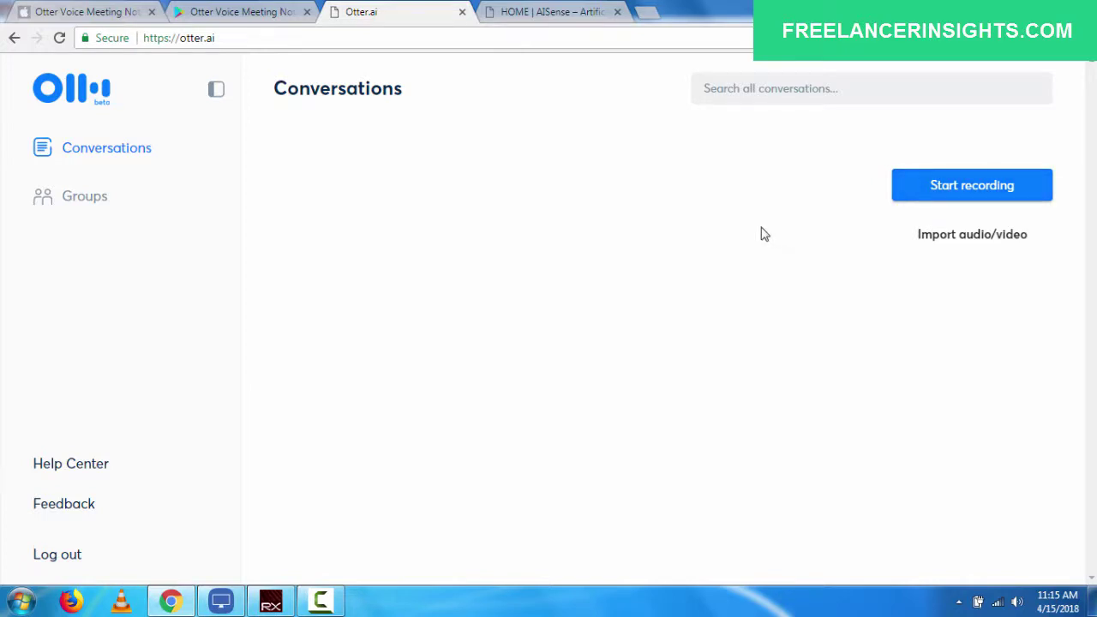
Start a live Note recording in Otter.ai and allow Chrome microphone access.
{"action": "left_click", "coordinate": [925, 194]}
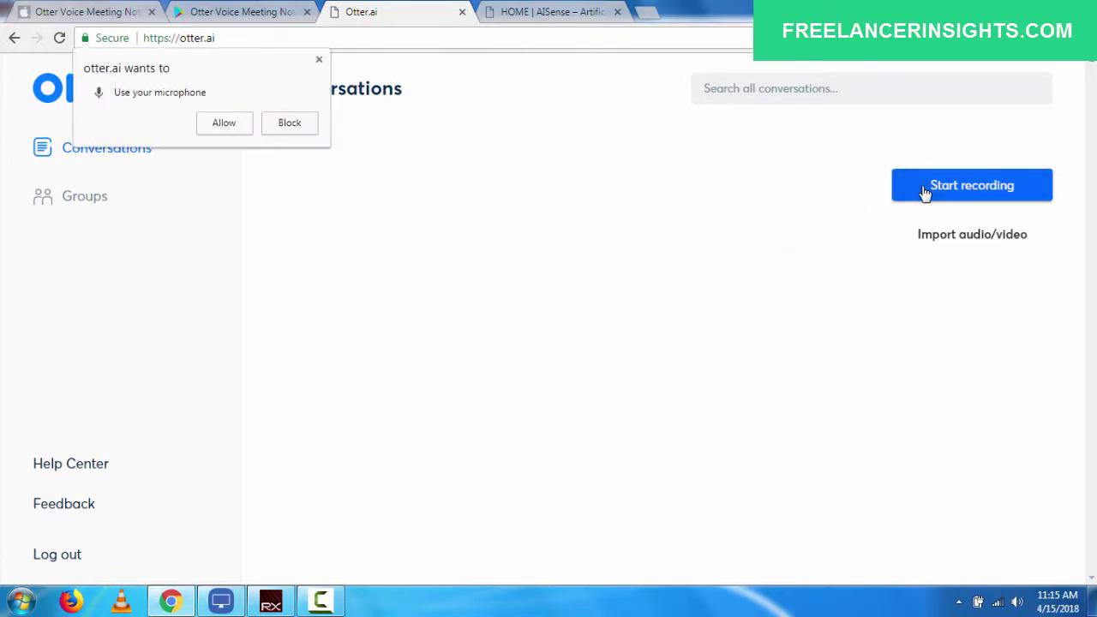
{"action": "left_click", "coordinate": [216, 123]}
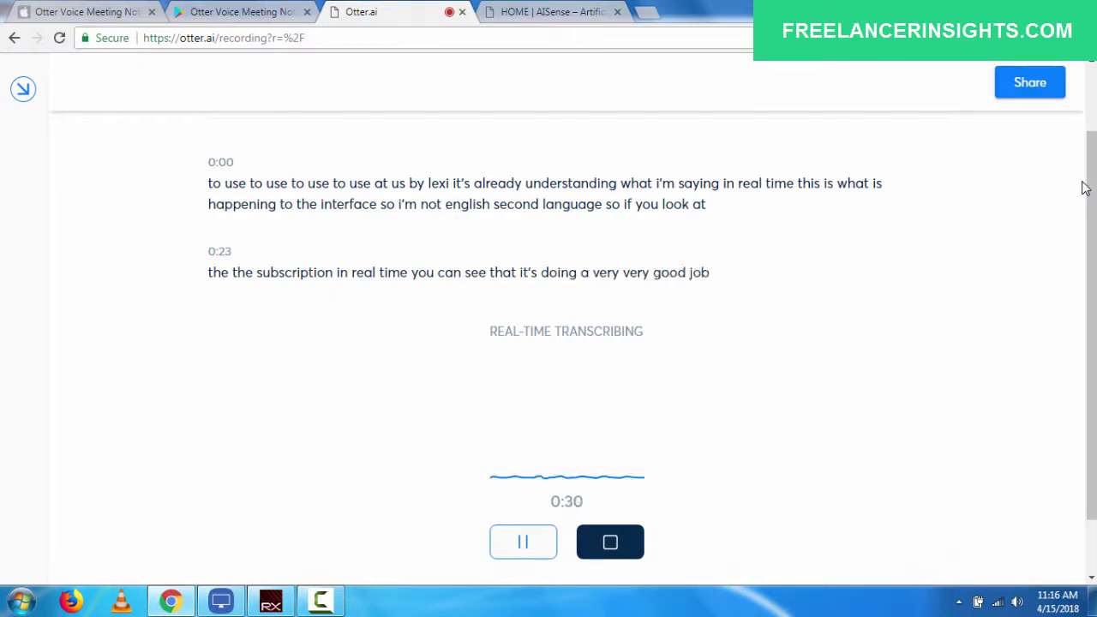
Pause and stop the live Note recording, then open Import audio/video's file chooser.
{"action": "left_click", "coordinate": [509, 543]}
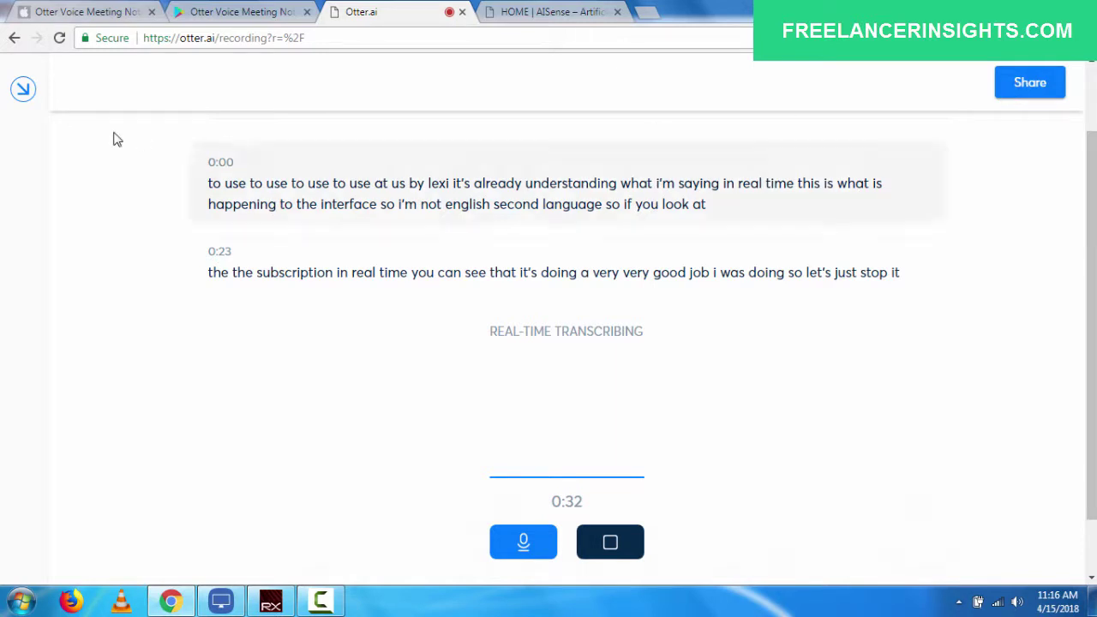
{"action": "left_click", "coordinate": [24, 89]}
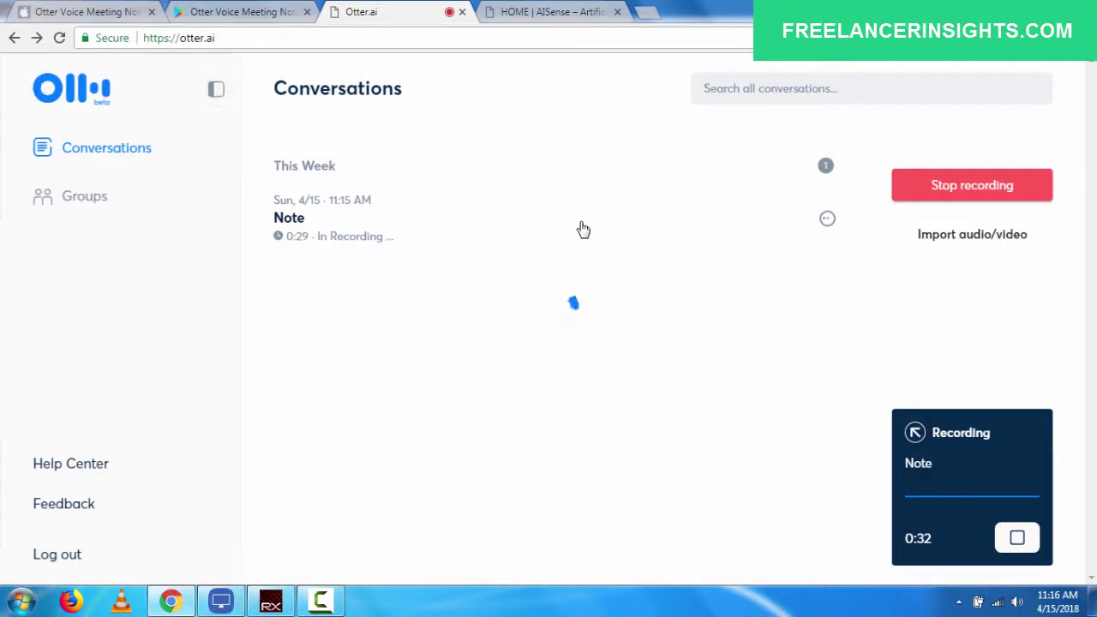
{"action": "left_click", "coordinate": [949, 193]}
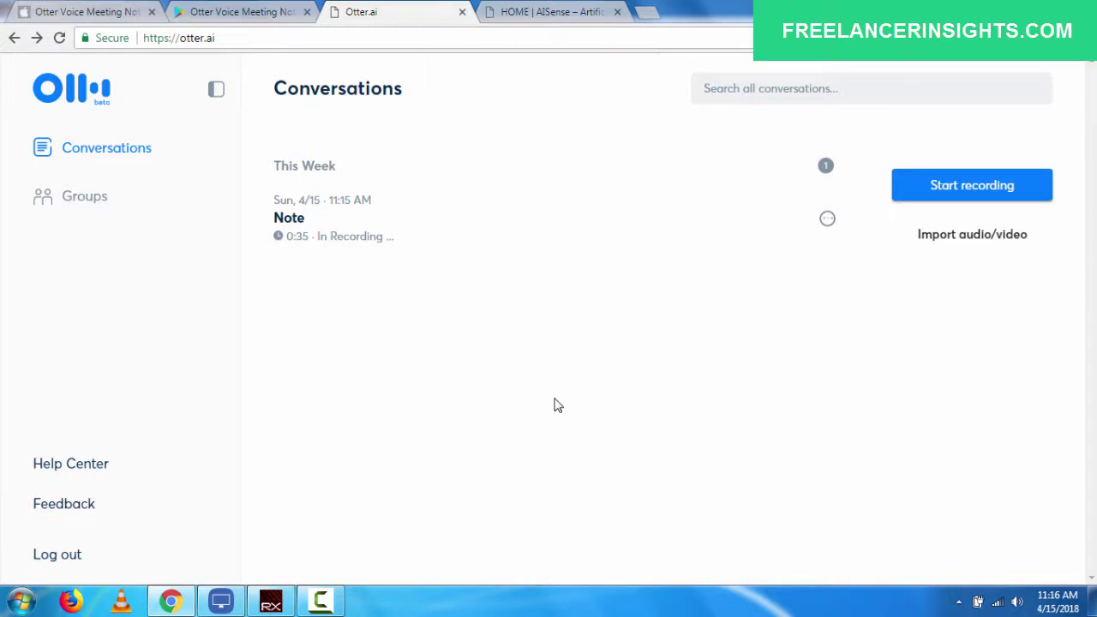
{"action": "left_click", "coordinate": [966, 249]}
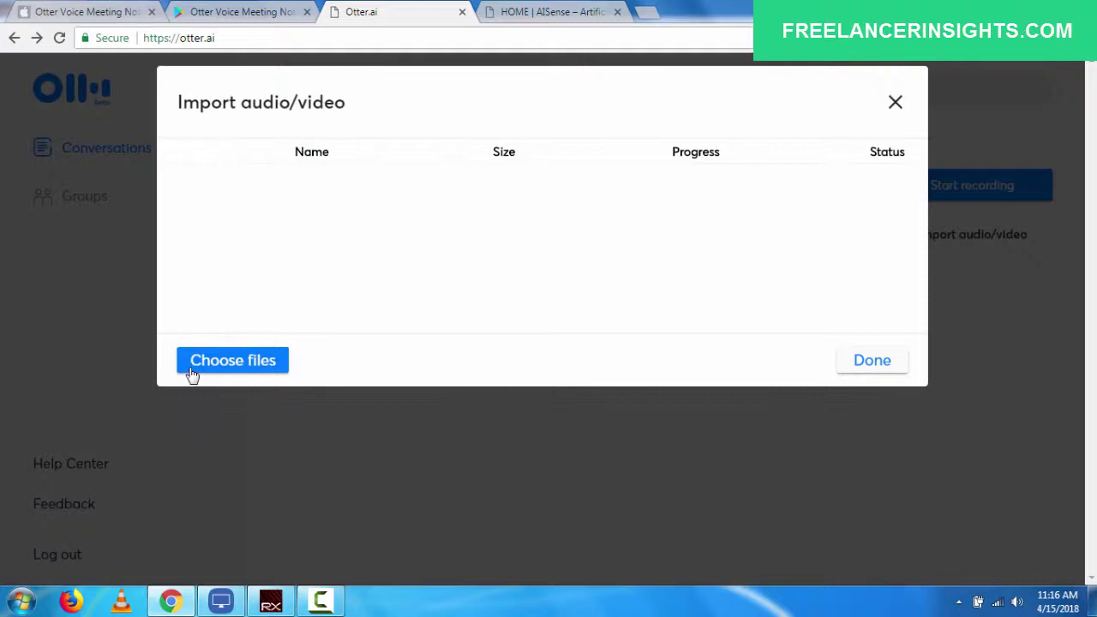
{"action": "left_click", "coordinate": [219, 369]}
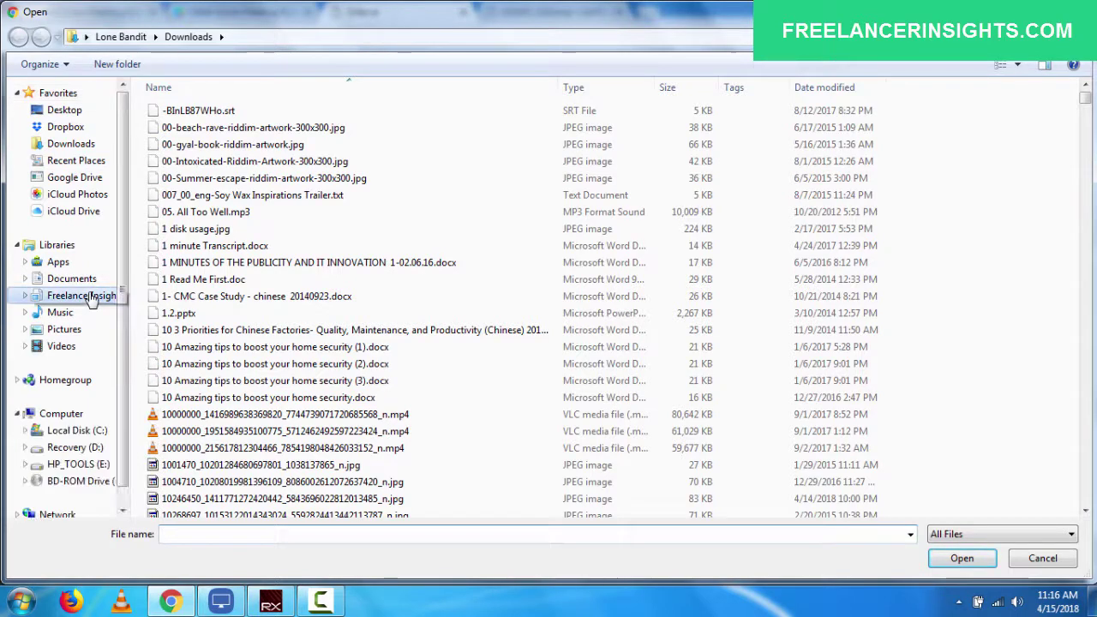
Select 'Slide 1 Narrator - Test For IBM Watson.wav' from the FreelancerInsights library.
{"action": "left_click", "coordinate": [85, 296]}
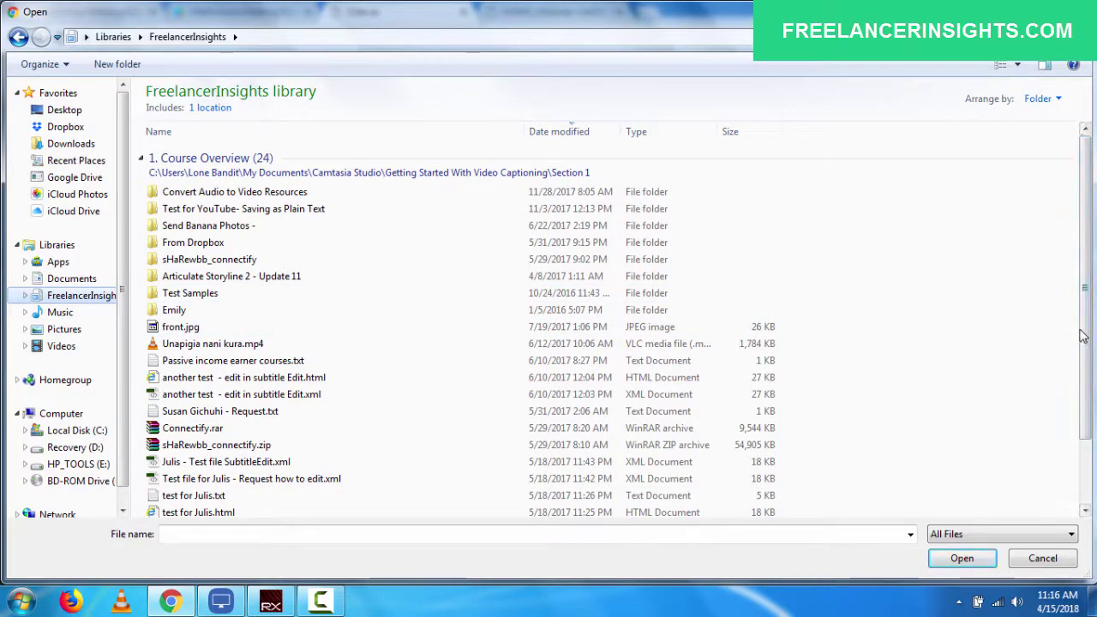
{"action": "left_click_drag", "start_coordinate": [1086, 337], "coordinate": [1088, 395]}
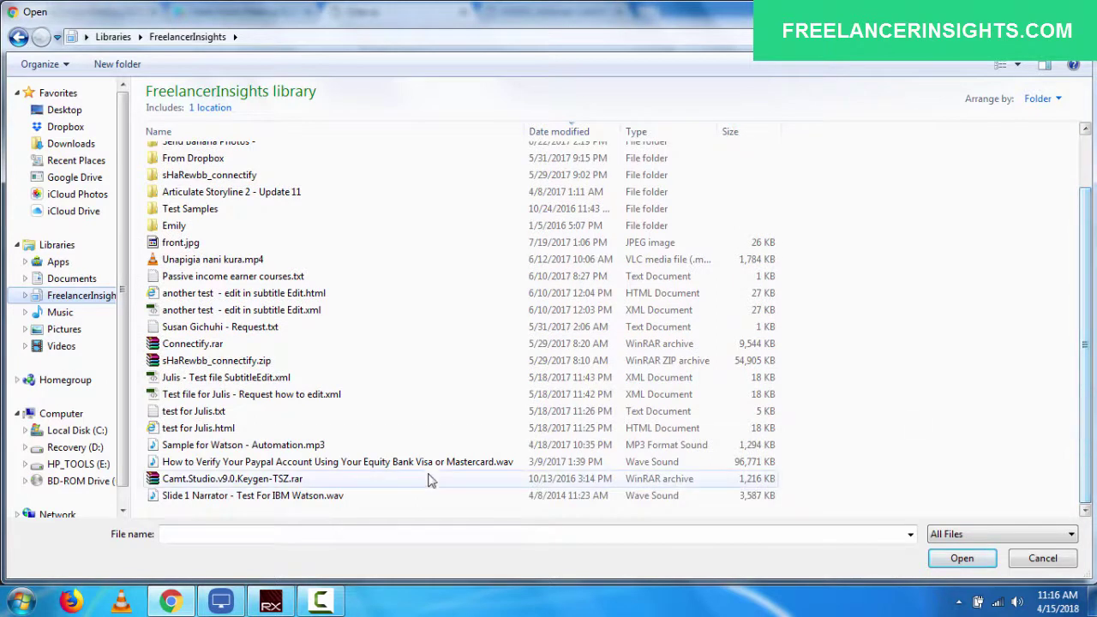
{"action": "left_click", "coordinate": [248, 496]}
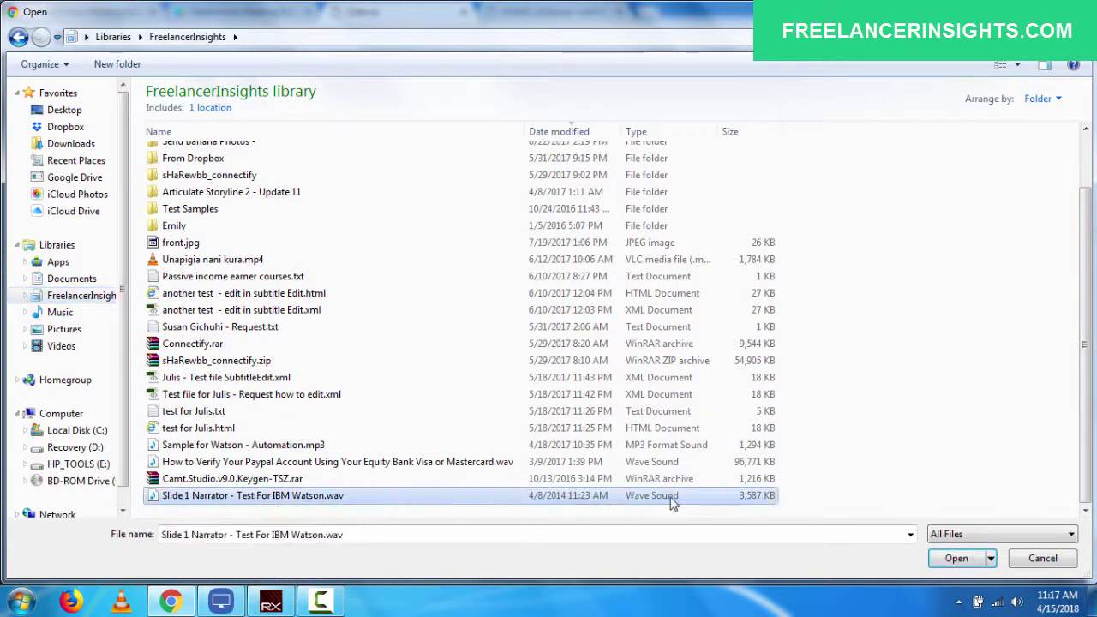
Open the chosen WAV file and let its 3.502 MB upload reach 100% Success.
{"action": "left_click", "coordinate": [960, 558]}
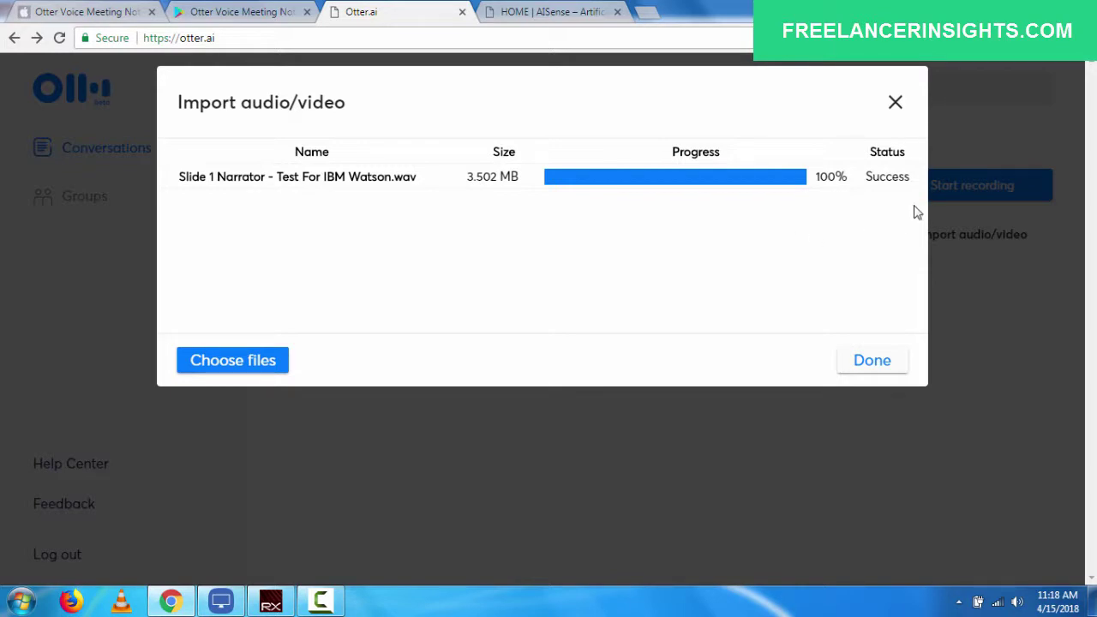
Close the import, open the Slide 1 Narrator conversation, and play its 0:21 audio.
{"action": "left_click", "coordinate": [885, 363]}
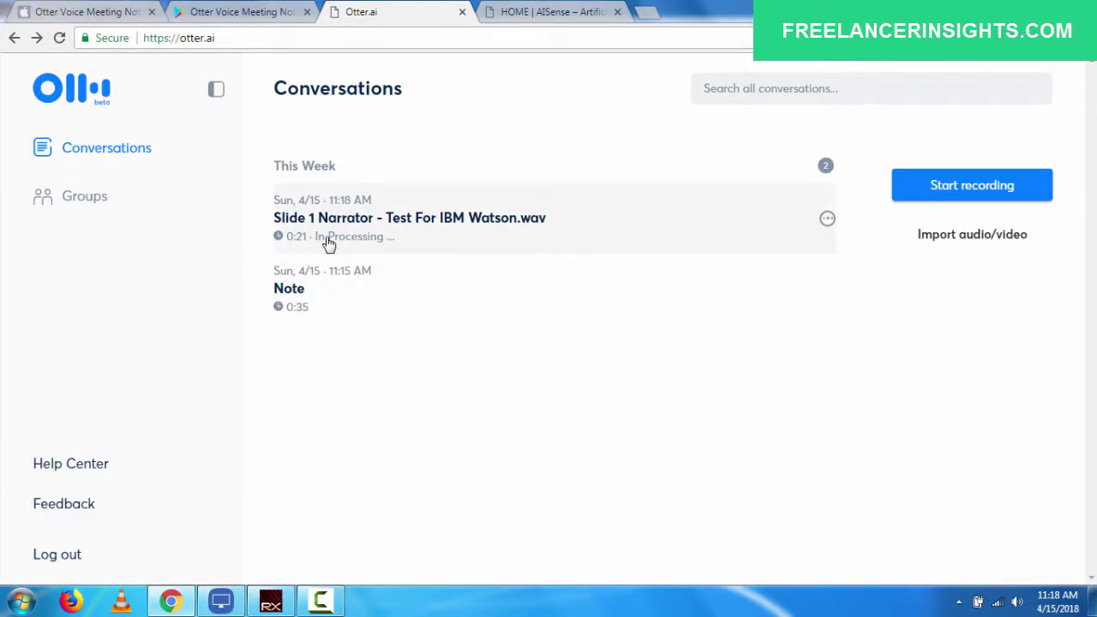
{"action": "left_click", "coordinate": [676, 219]}
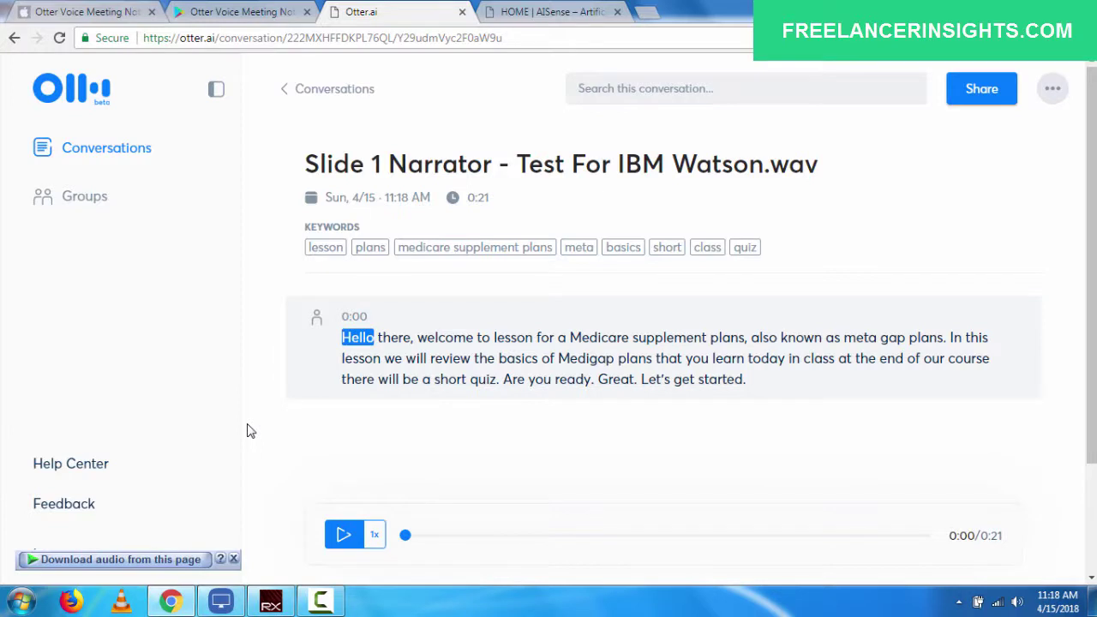
{"action": "key", "text": "space"}
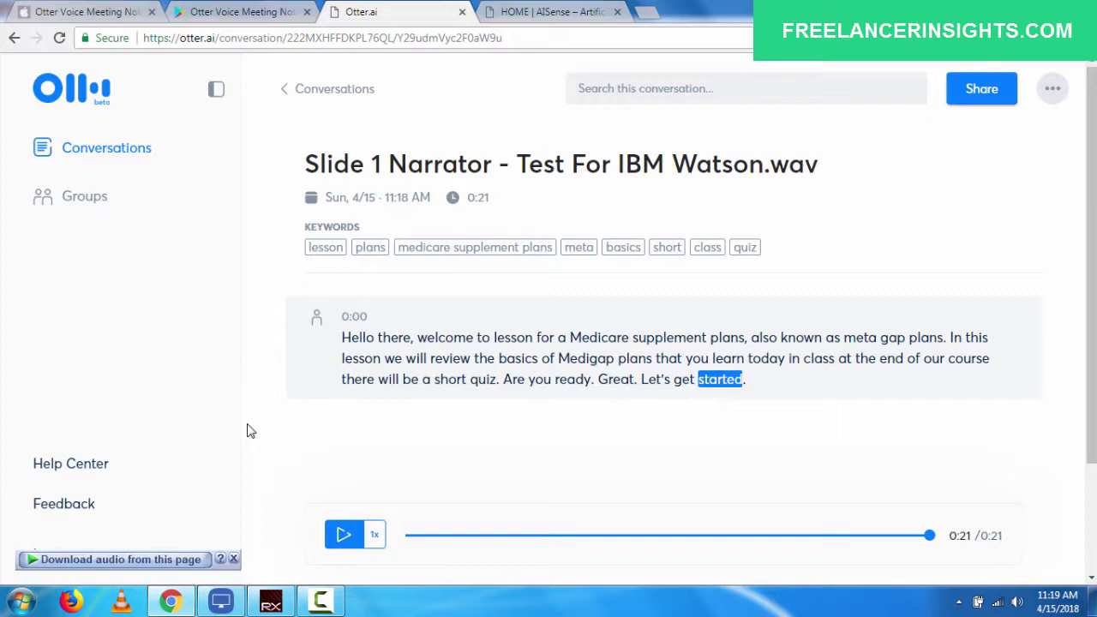
{"action": "left_click", "coordinate": [991, 298]}
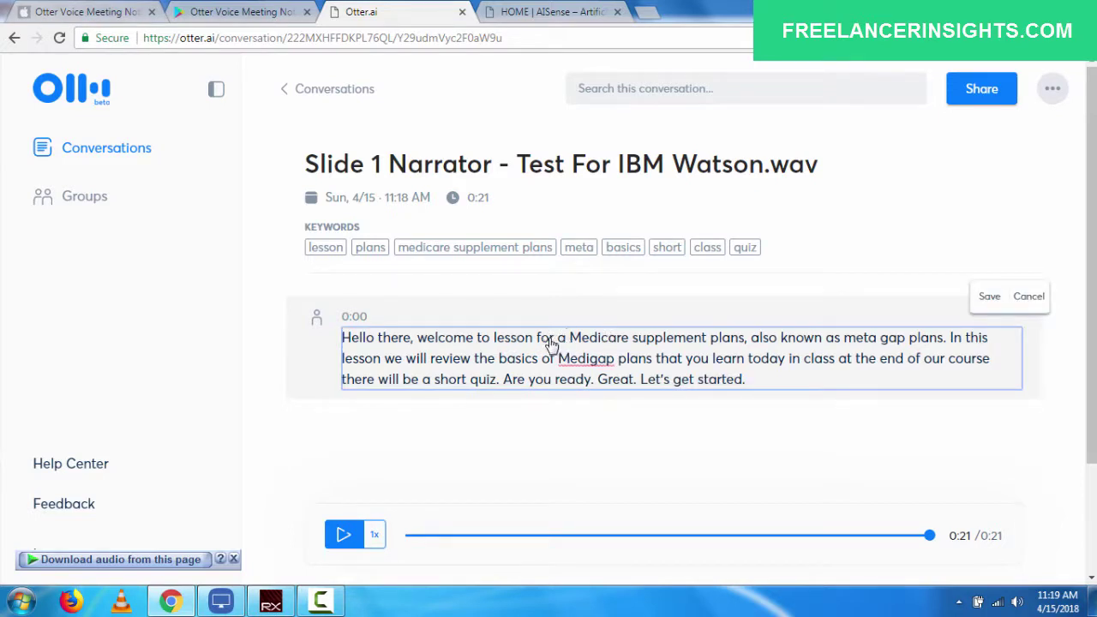
{"action": "key", "text": "BackSpace"}
{"action": "key", "text": "BackSpace"}
{"action": "key", "text": "BackSpace"}
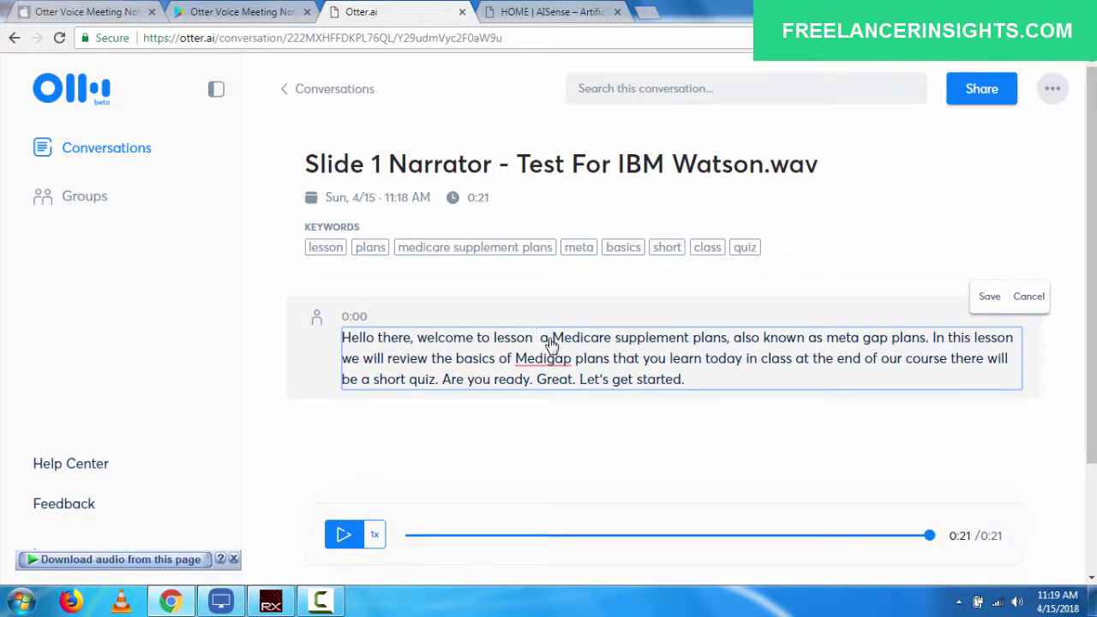
{"action": "type", "text": "four"}
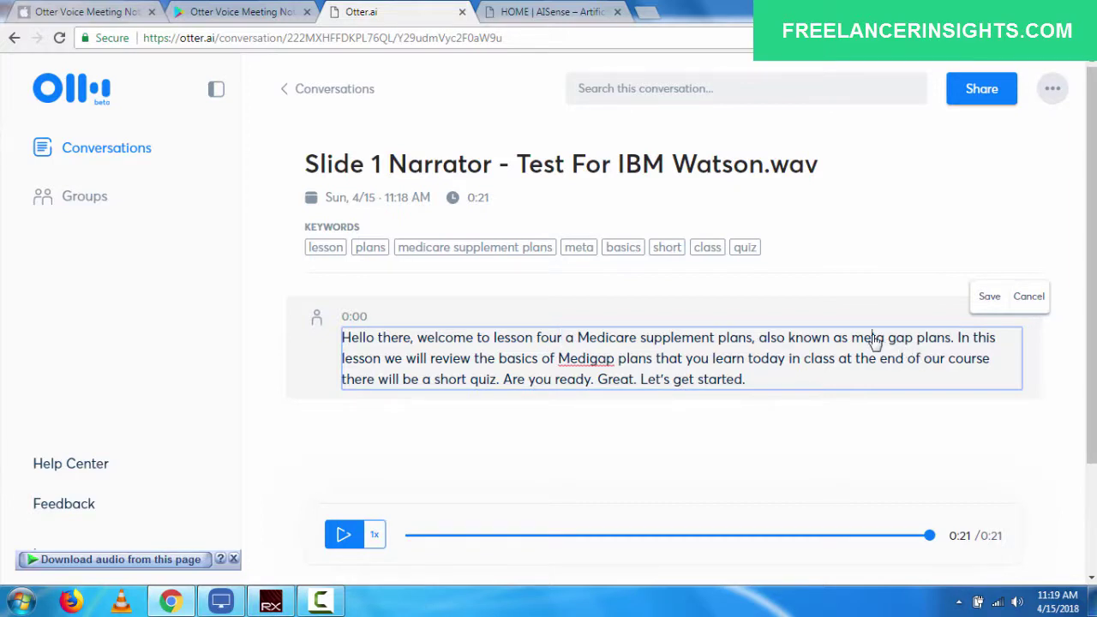
{"action": "key", "text": "BackSpace"}
{"action": "key", "text": "BackSpace"}
{"action": "key", "text": "BackSpace"}
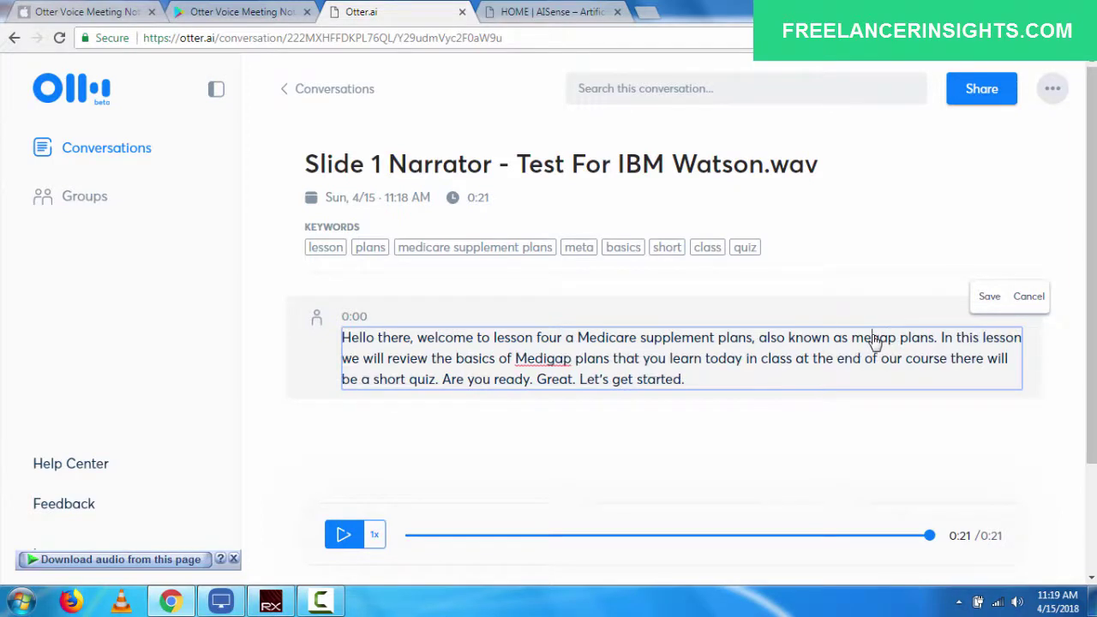
{"action": "type", "text": "di"}
{"action": "key", "text": "Left"}
{"action": "key", "text": "Left"}
{"action": "key", "text": "Left"}
{"action": "key", "text": "Left"}
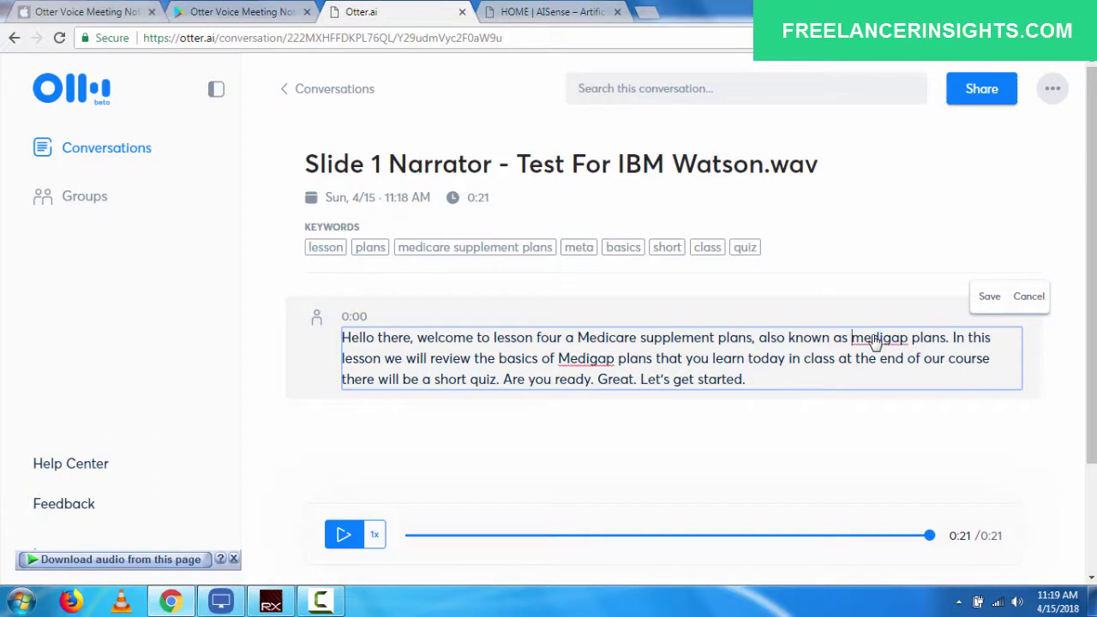
{"action": "key", "text": "Right"}
{"action": "key", "text": "BackSpace"}
{"action": "type", "text": "M"}
{"action": "left_click", "coordinate": [987, 306]}
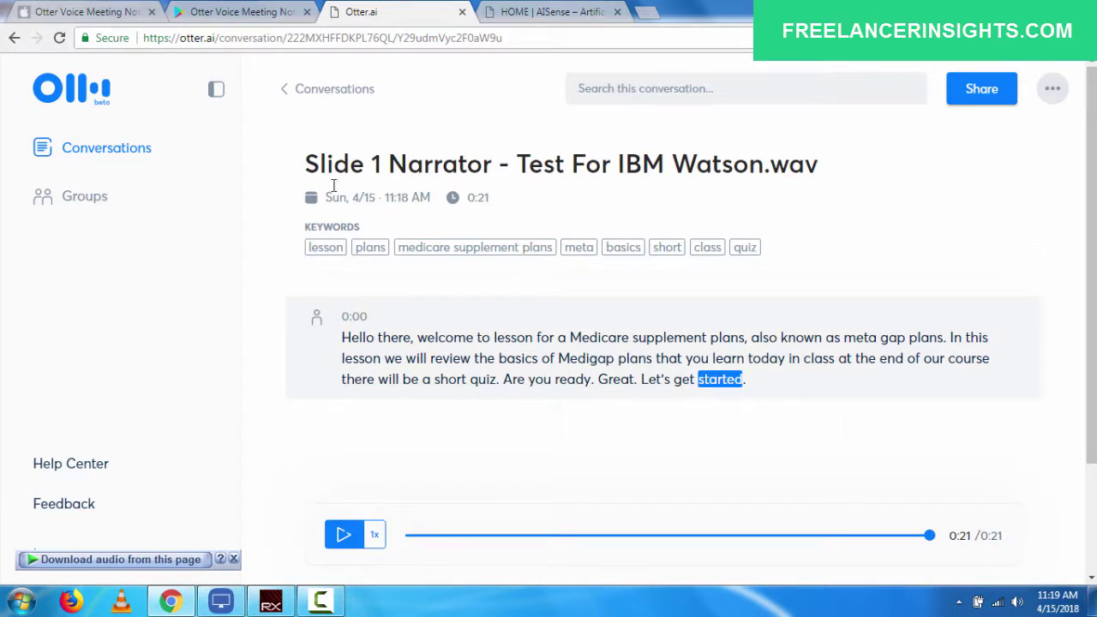
Open the conversation's sharing options, then close them without sharing.
{"action": "left_click", "coordinate": [982, 94]}
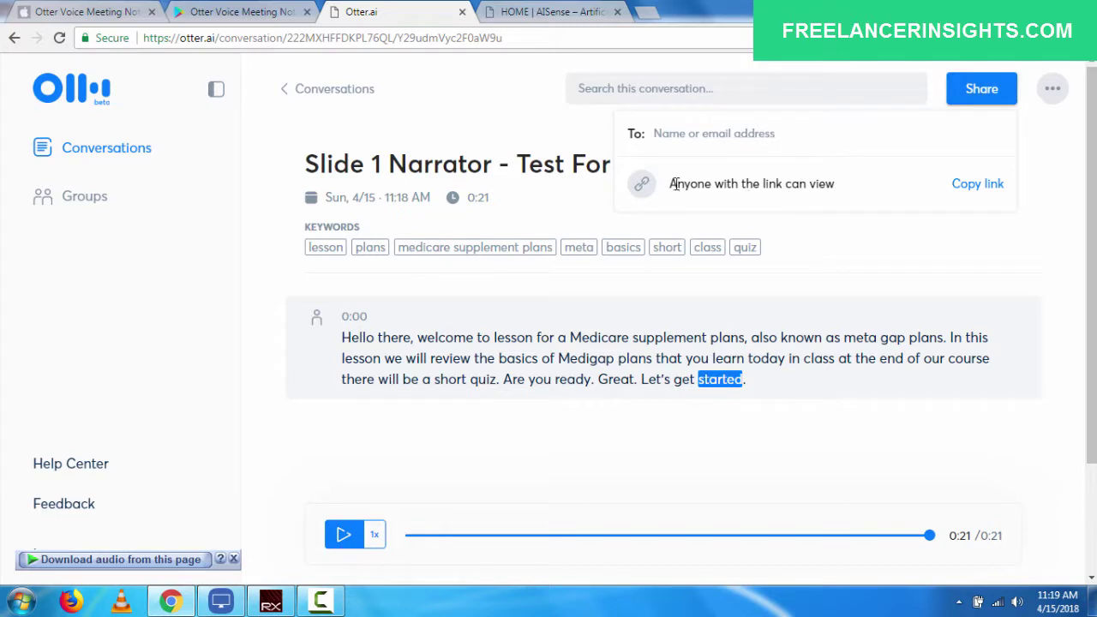
{"action": "left_click", "coordinate": [665, 133]}
{"action": "left_click", "coordinate": [196, 205]}
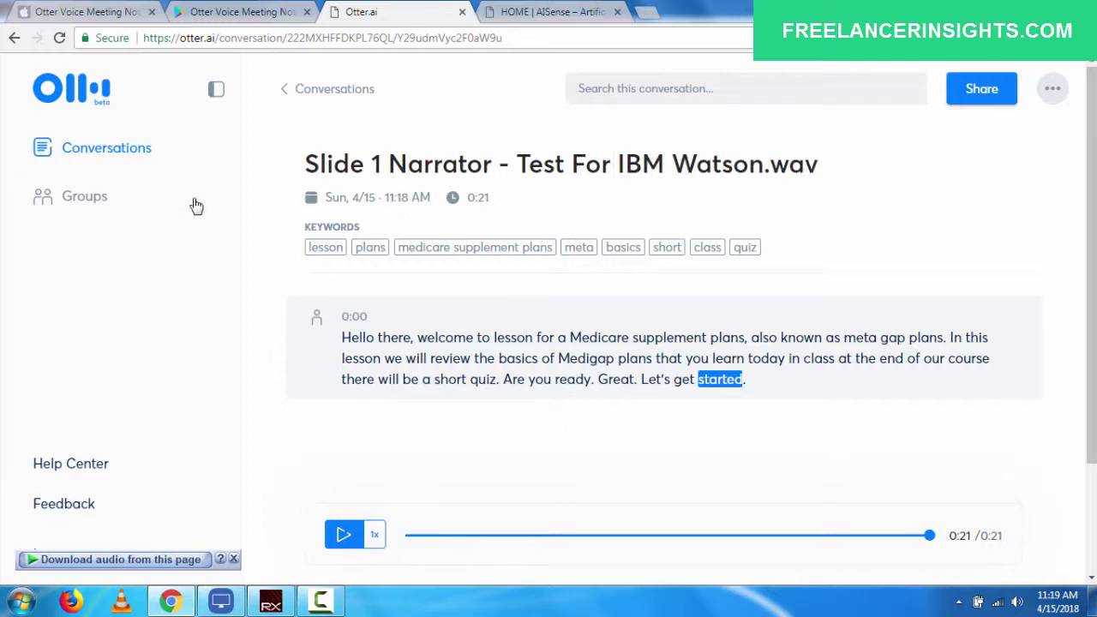
Visit Groups, return to Conversations, then switch to Otter's Google Play tab.
{"action": "left_click", "coordinate": [121, 203]}
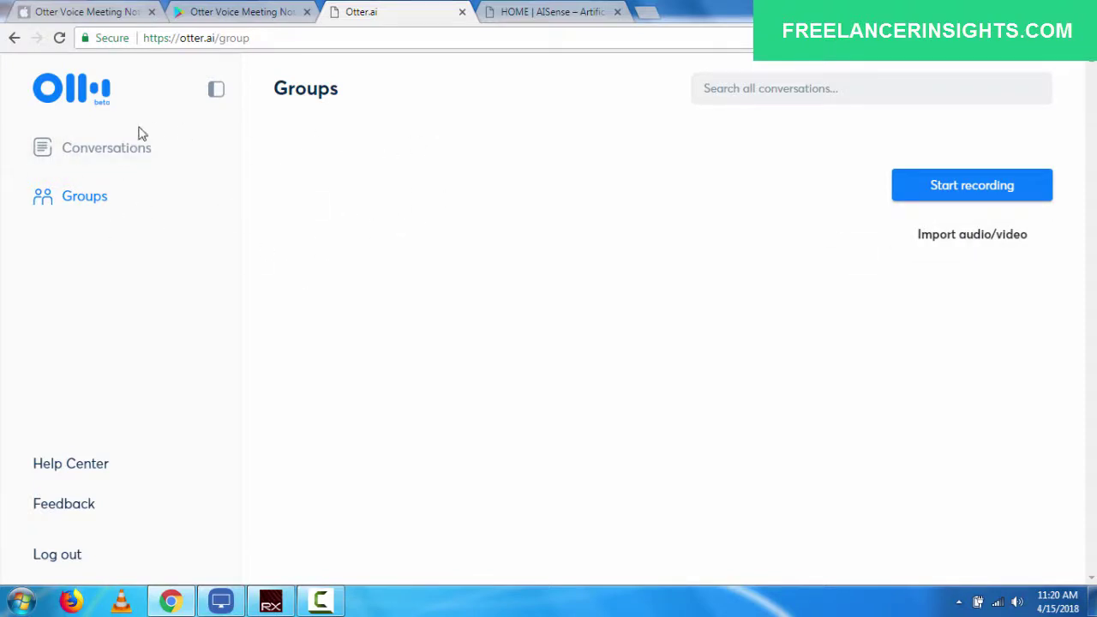
{"action": "left_click", "coordinate": [78, 149]}
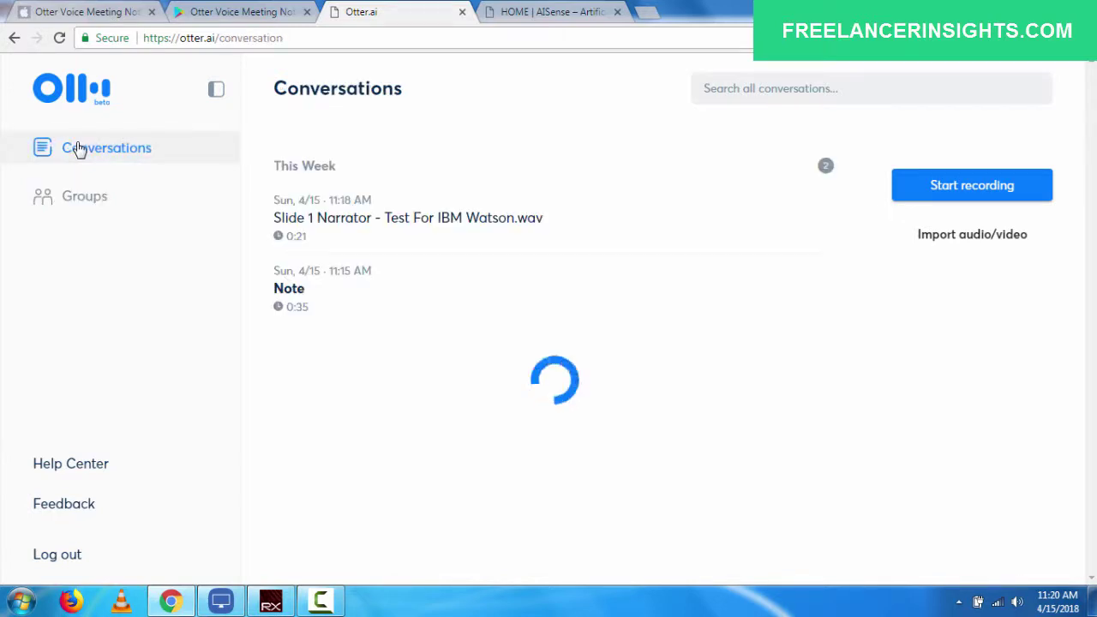
{"action": "left_click", "coordinate": [244, 10]}
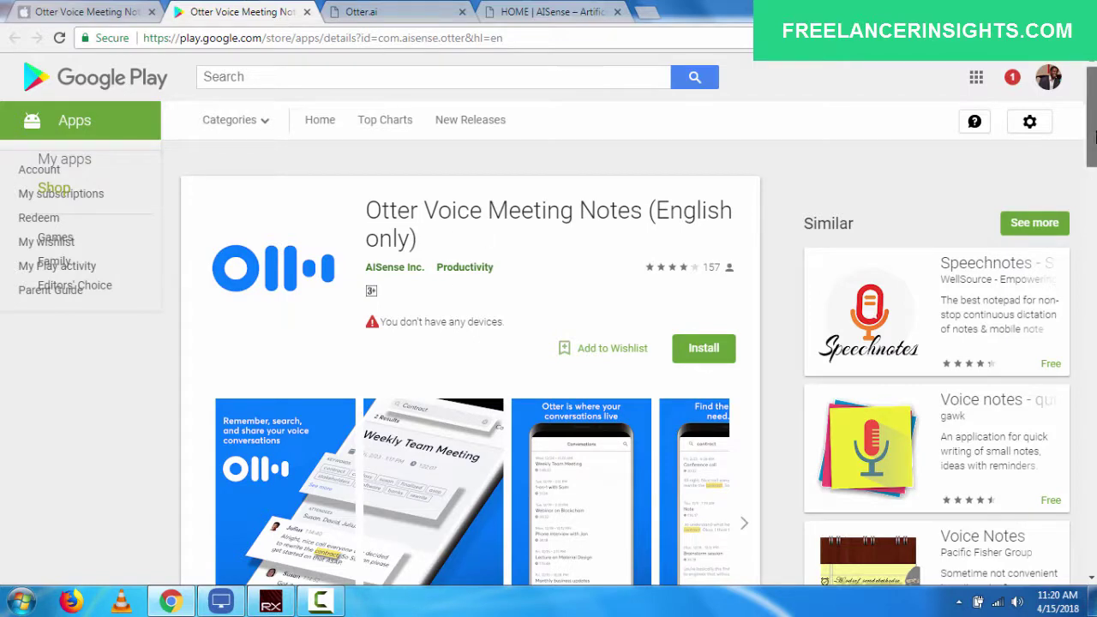
{"action": "scroll", "coordinate": [1095, 133], "scroll_direction": "down", "scroll_amount": 4}
{"action": "scroll", "coordinate": [1095, 171], "scroll_direction": "down", "scroll_amount": 3}
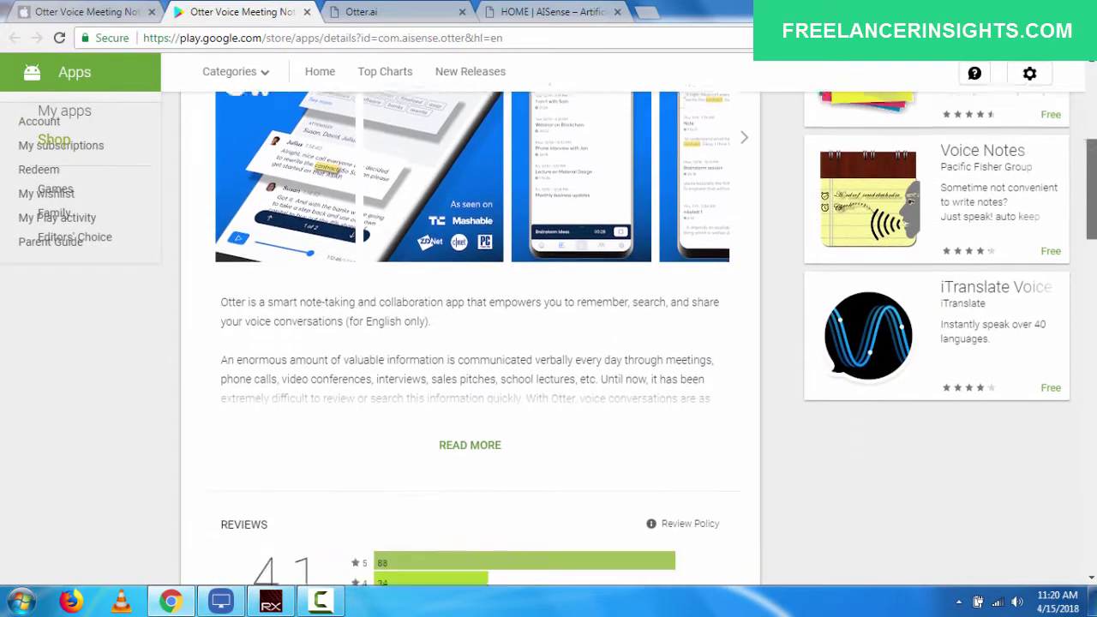
{"action": "scroll", "coordinate": [531, 303], "scroll_direction": "down", "scroll_amount": 1}
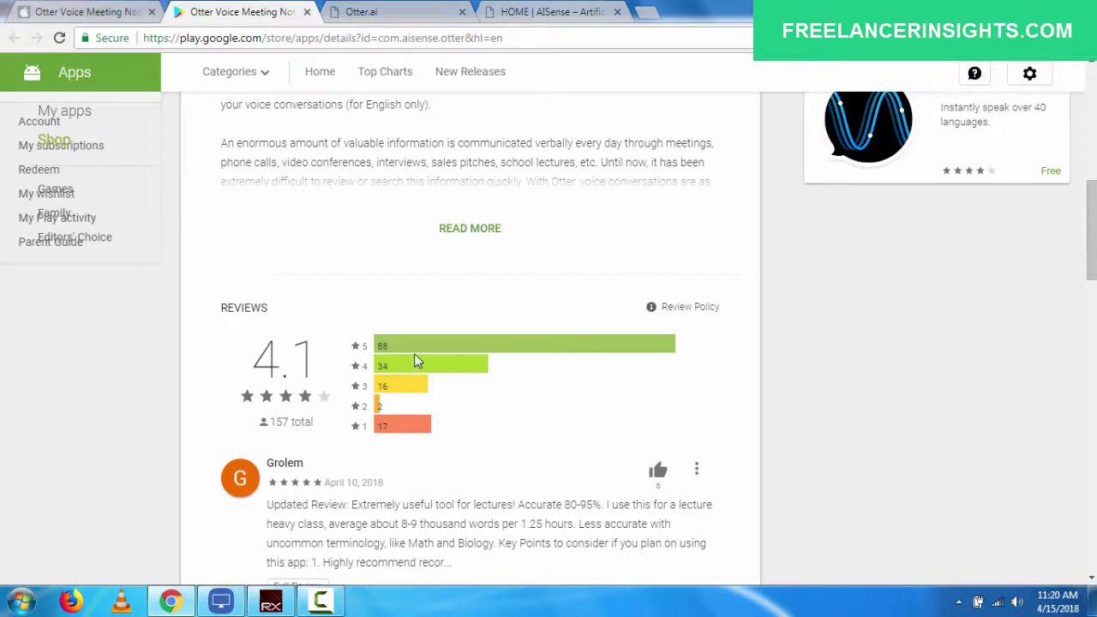
{"action": "left_click_drag", "start_coordinate": [1093, 213], "coordinate": [1093, 94]}
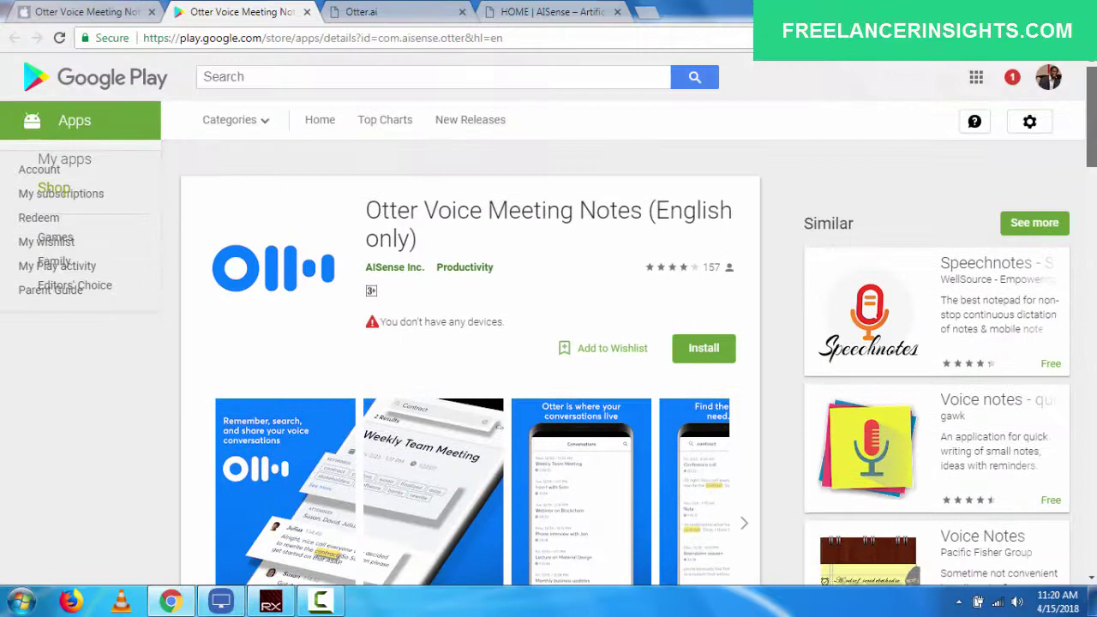
Switch to the App Store preview tab for Otter Voice Meeting Notes and scroll through its screenshots.
{"action": "left_click", "coordinate": [83, 11]}
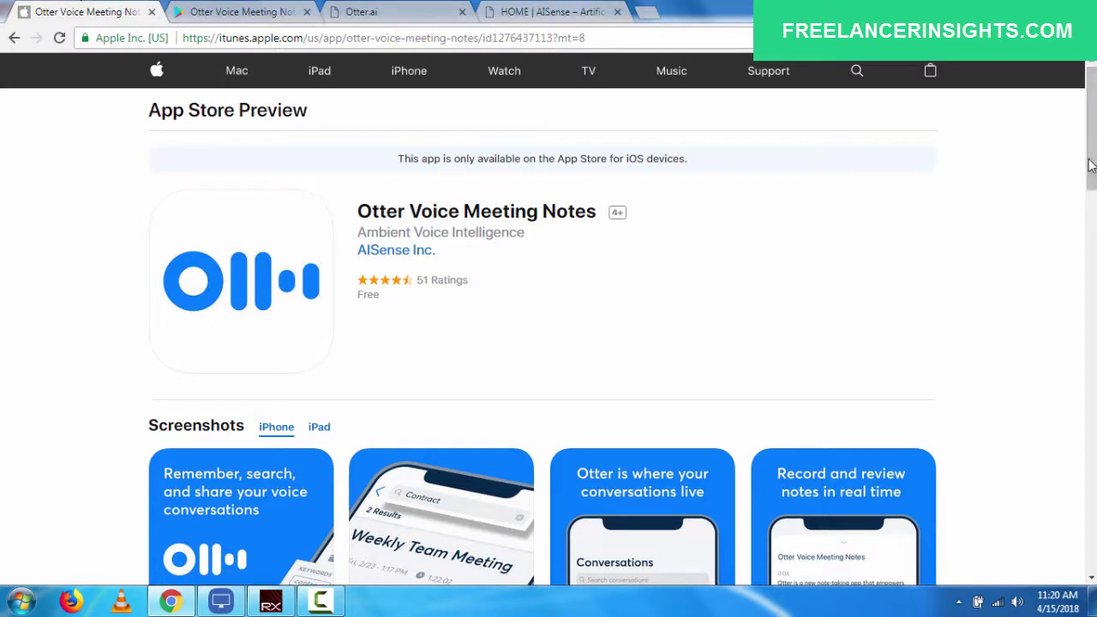
{"action": "left_click_drag", "start_coordinate": [1090, 165], "coordinate": [1092, 246]}
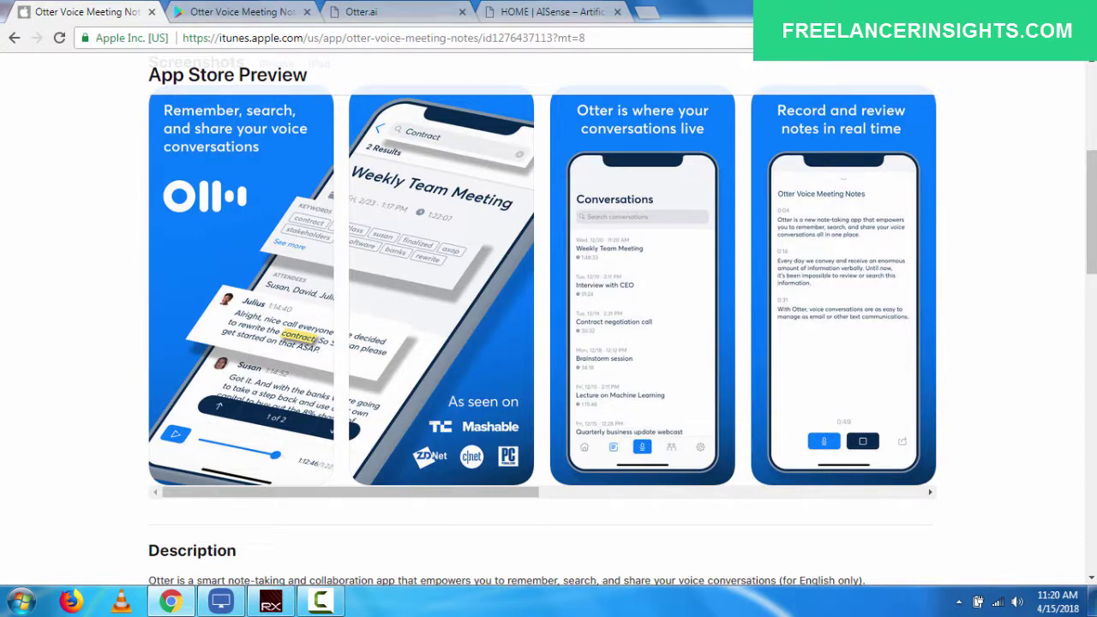
{"action": "left_click_drag", "start_coordinate": [1093, 249], "coordinate": [1093, 291]}
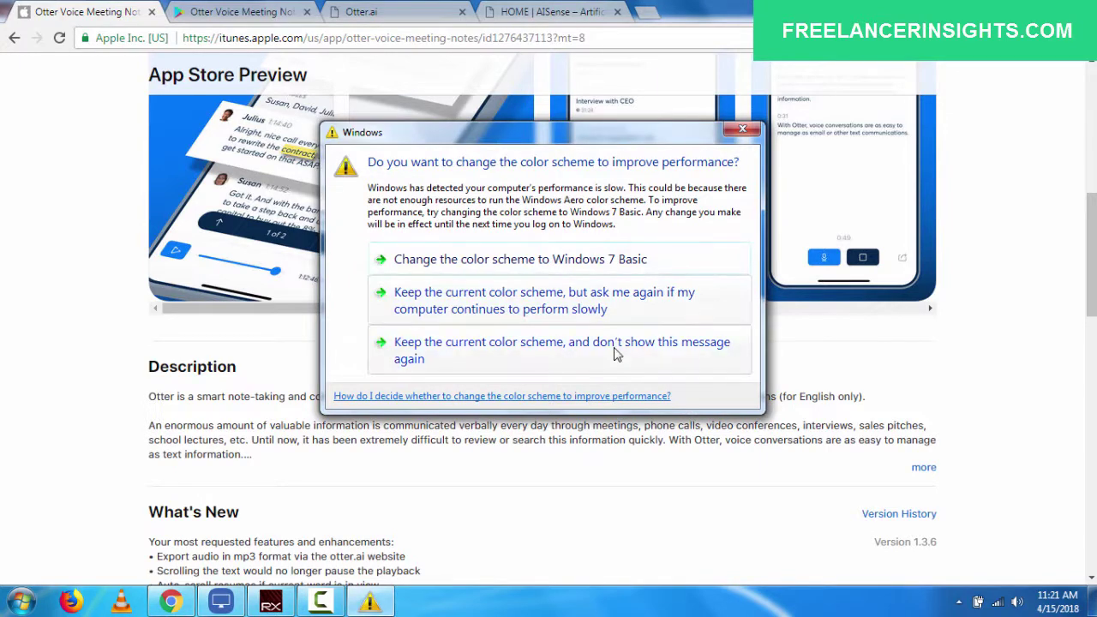
Keep the current colour scheme permanently, then check Otter's 4.3-star rating from 51 ratings.
{"action": "left_click", "coordinate": [666, 344]}
{"action": "scroll", "coordinate": [549, 322], "scroll_direction": "down", "scroll_amount": 4}
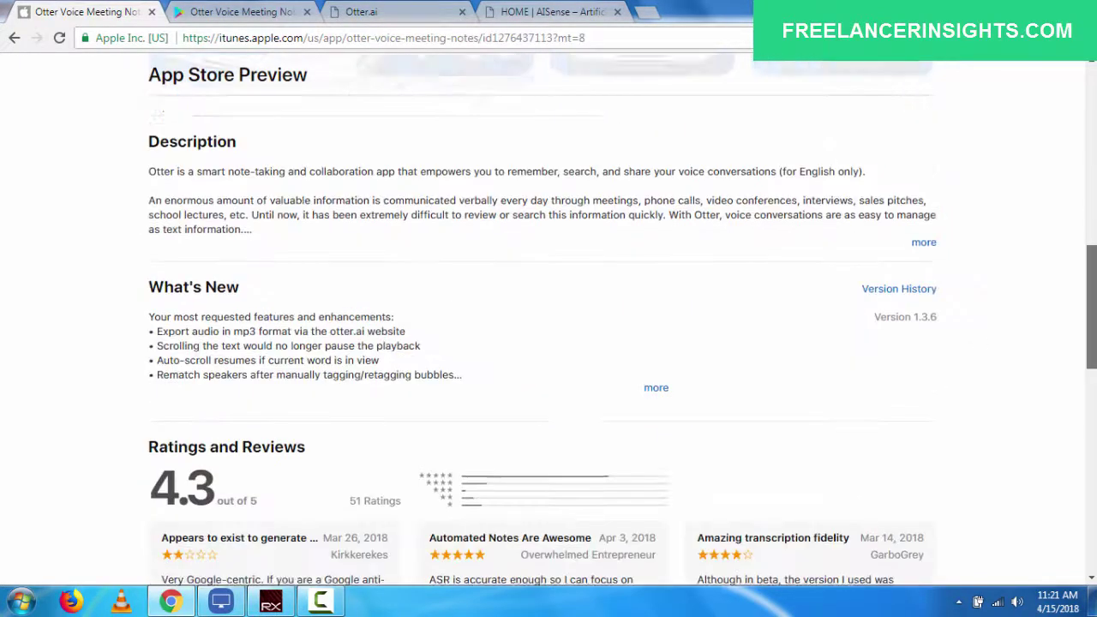
{"action": "scroll", "coordinate": [548, 323], "scroll_direction": "up", "scroll_amount": 6}
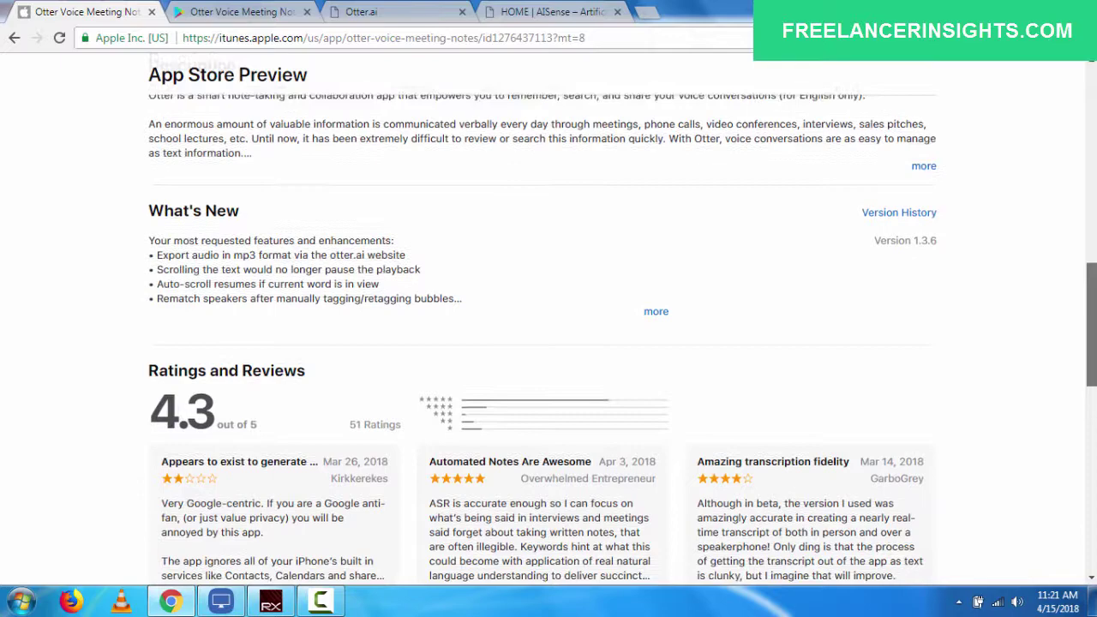
{"action": "scroll", "coordinate": [548, 322], "scroll_direction": "up", "scroll_amount": 3}
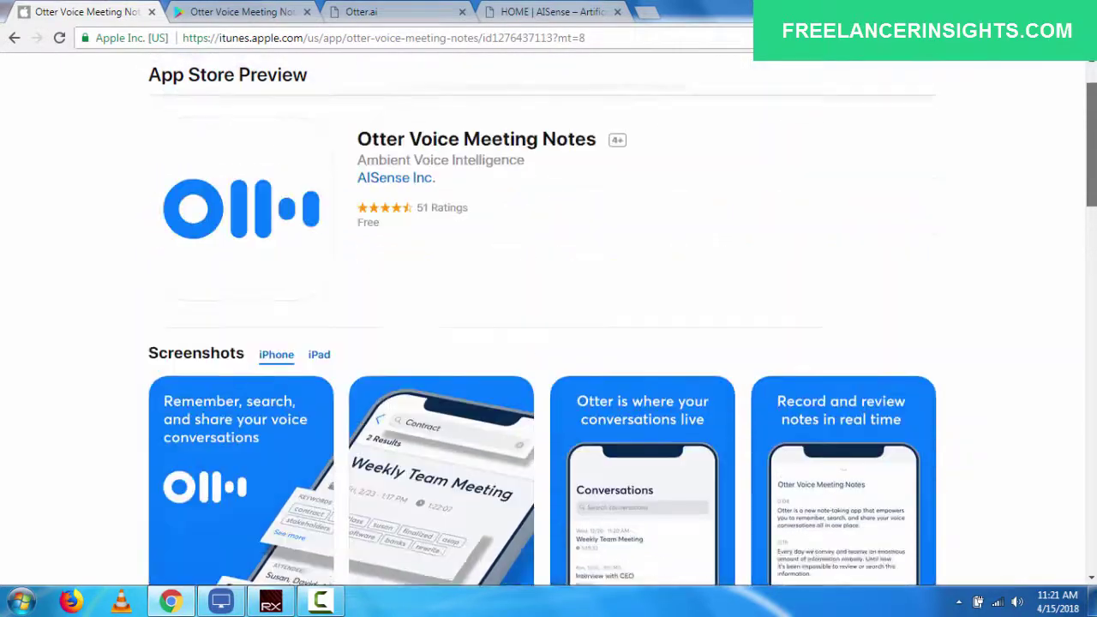
{"action": "scroll", "coordinate": [548, 322], "scroll_direction": "down", "scroll_amount": 8}
{"action": "scroll", "coordinate": [492, 287], "scroll_direction": "down", "scroll_amount": 2}
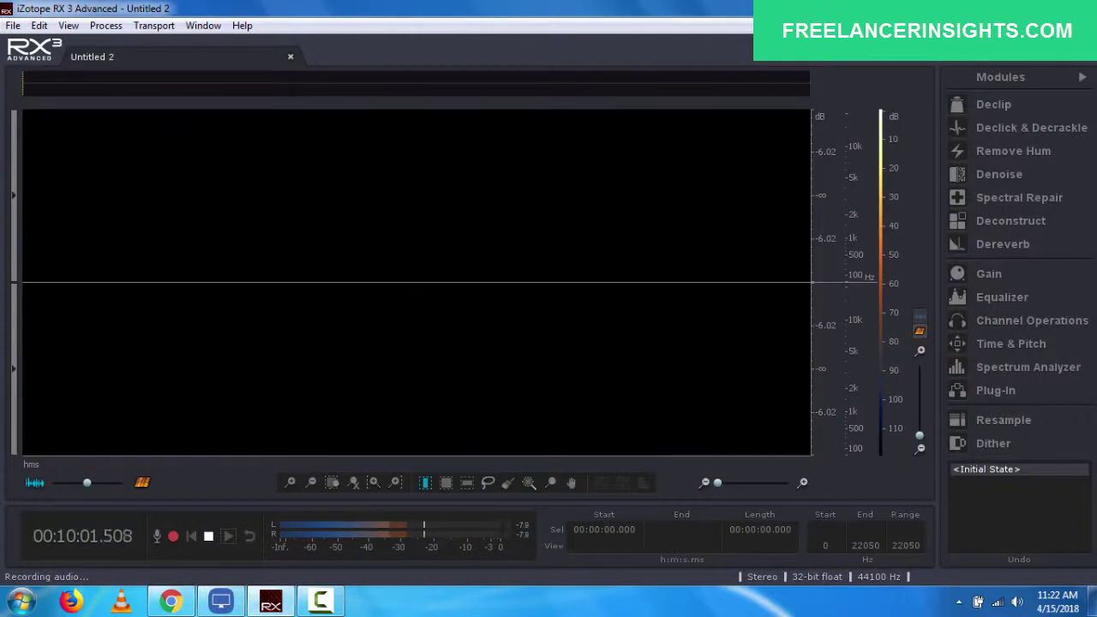
Show the desktop and bring up the LonelyScreen AirPlay Receiver mirroring the iPhone.
{"action": "key", "text": "super+d"}
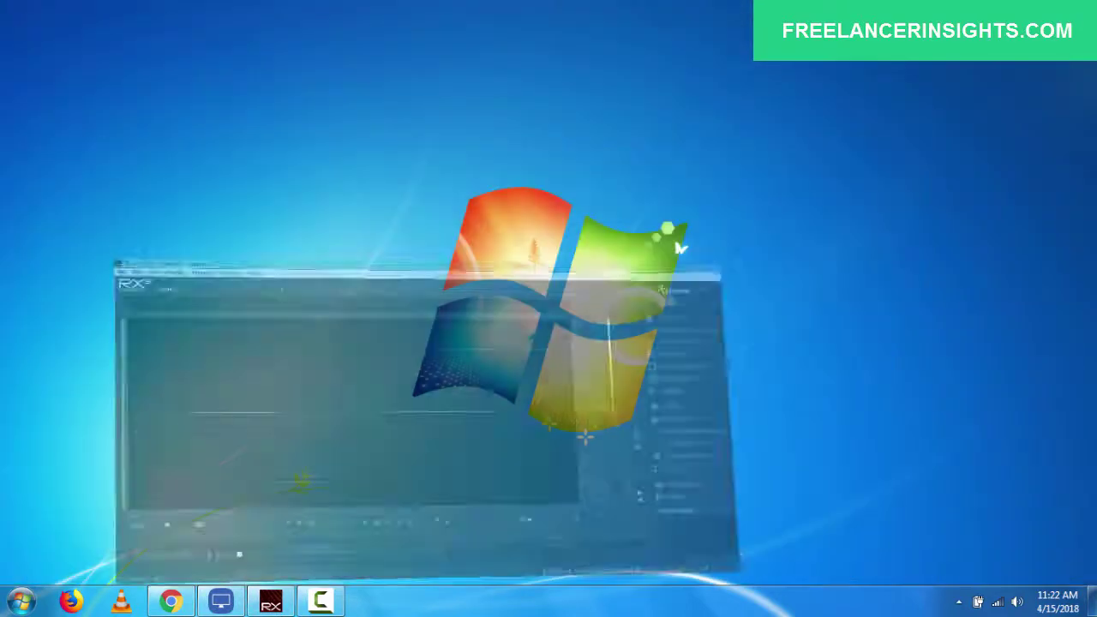
{"action": "left_click", "coordinate": [216, 604]}
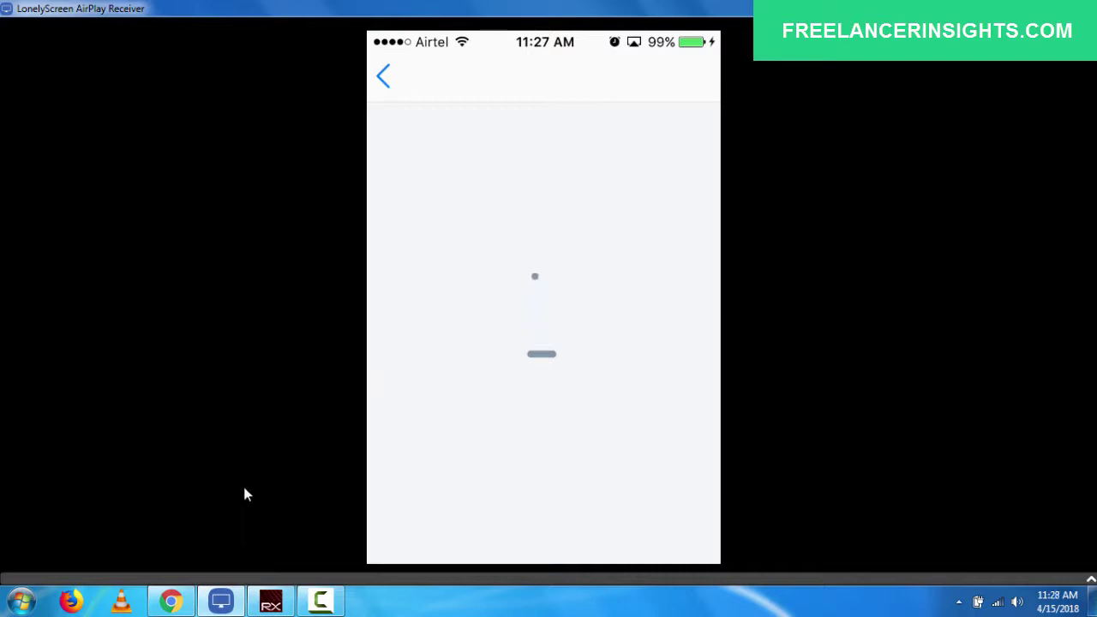
Return to Chrome's Otter.ai tab and open the top 0:19 Note transcript to read it.
{"action": "left_click", "coordinate": [164, 602]}
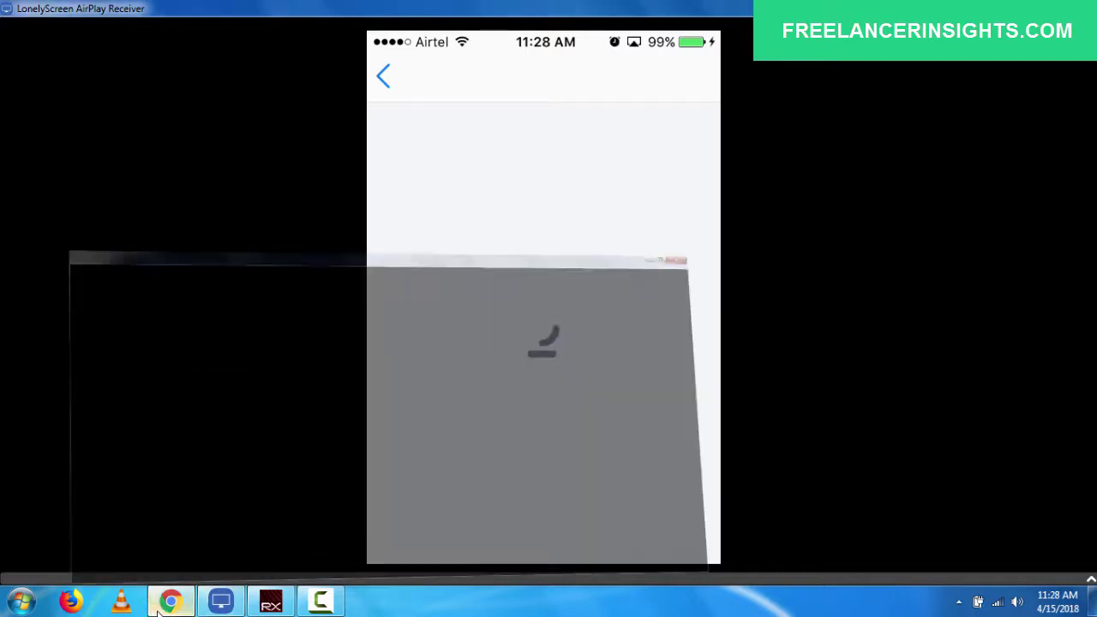
{"action": "left_click", "coordinate": [372, 7]}
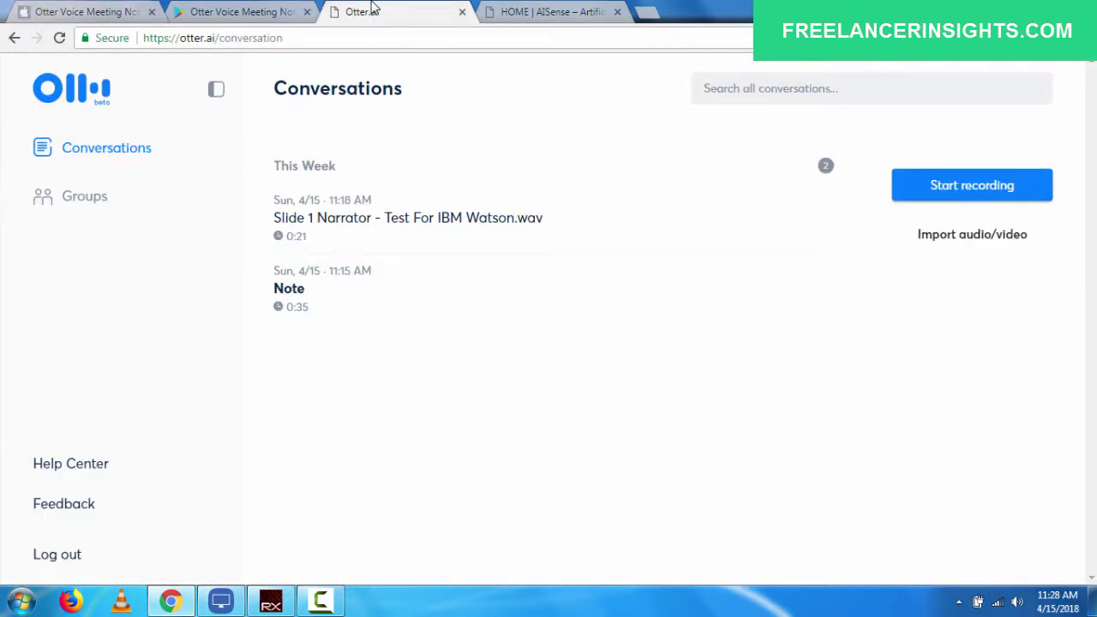
{"action": "left_click", "coordinate": [502, 211]}
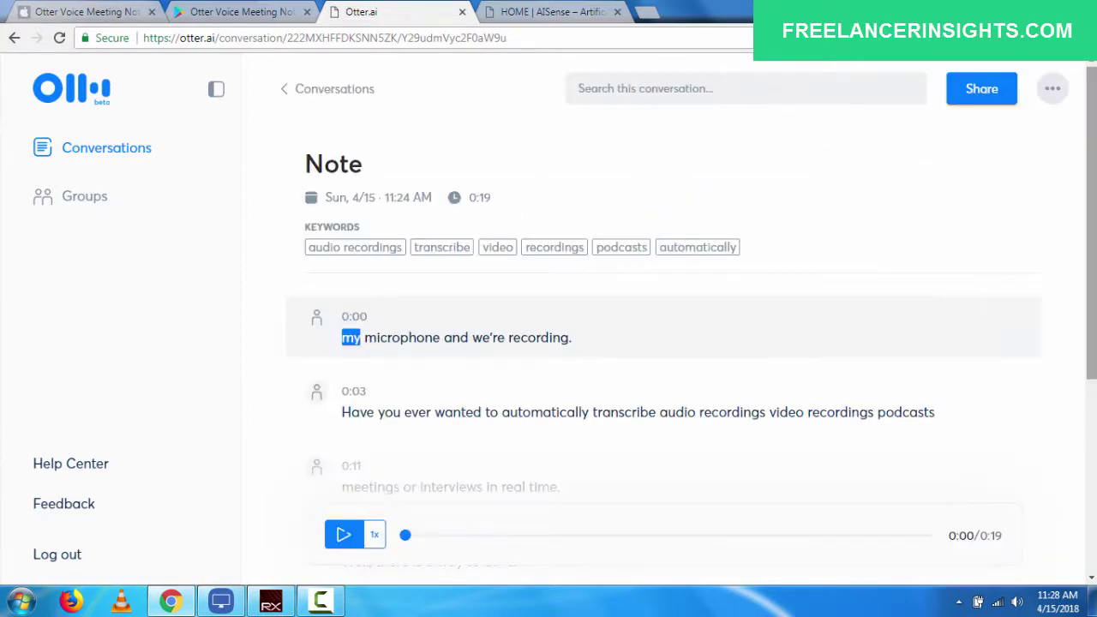
{"action": "scroll", "coordinate": [669, 343], "scroll_direction": "down", "scroll_amount": 2}
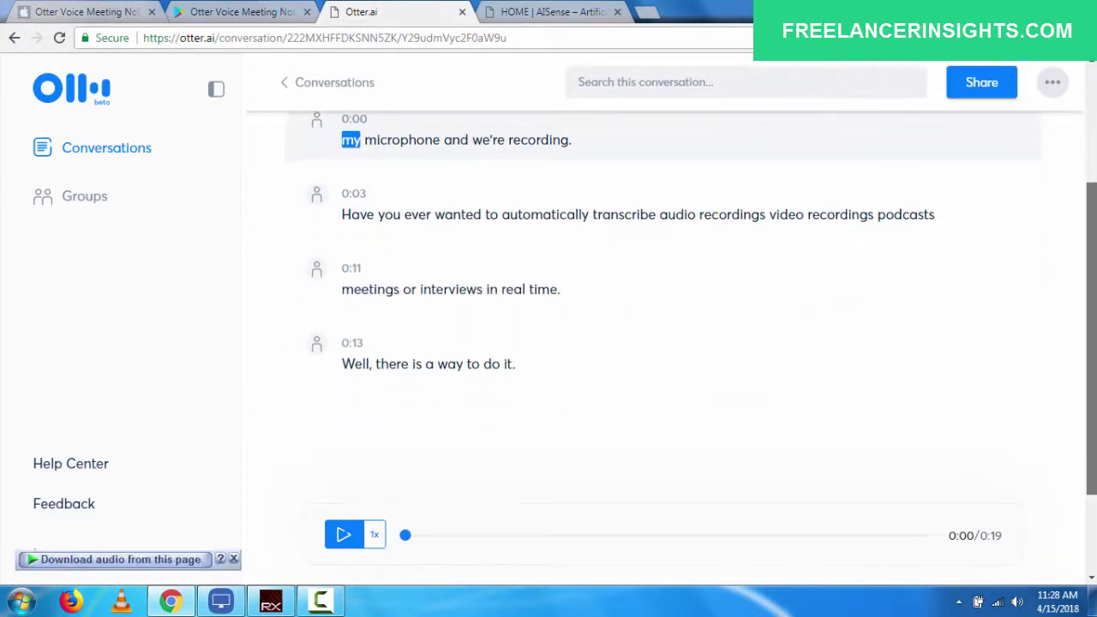
{"action": "scroll", "coordinate": [668, 342], "scroll_direction": "up", "scroll_amount": 1}
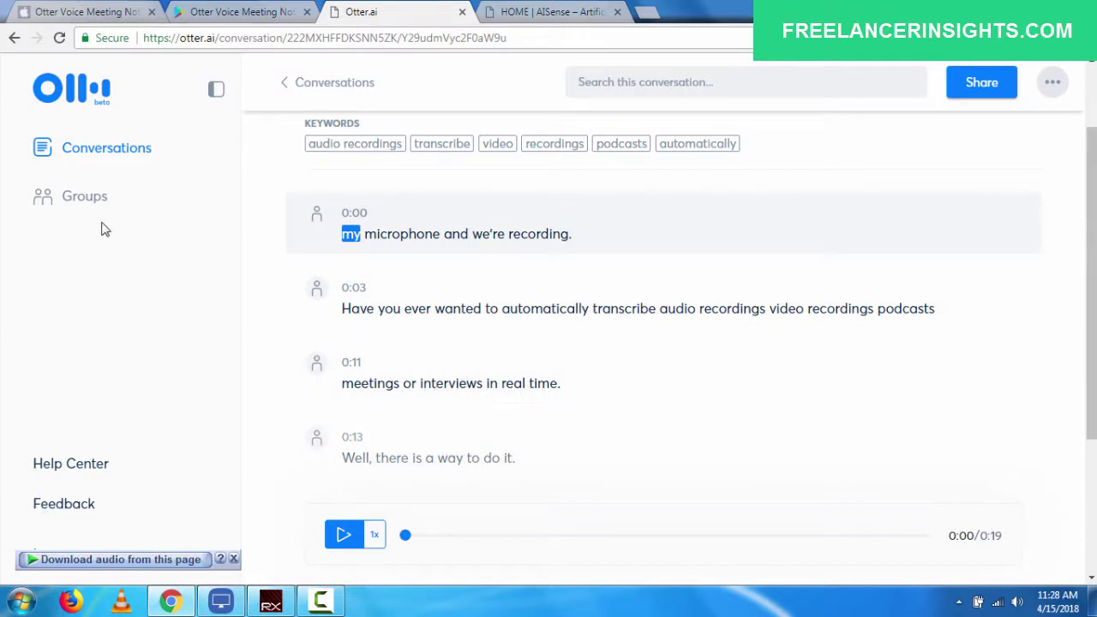
Return to the Conversations list showing both Notes and the Slide 1 Narrator file.
{"action": "left_click", "coordinate": [105, 148]}
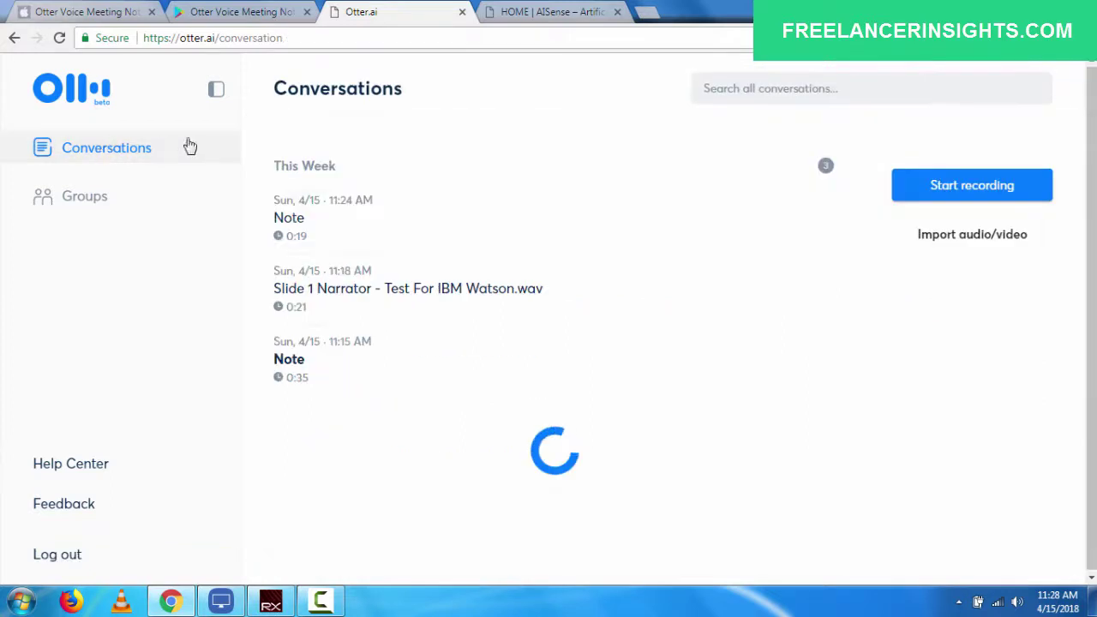